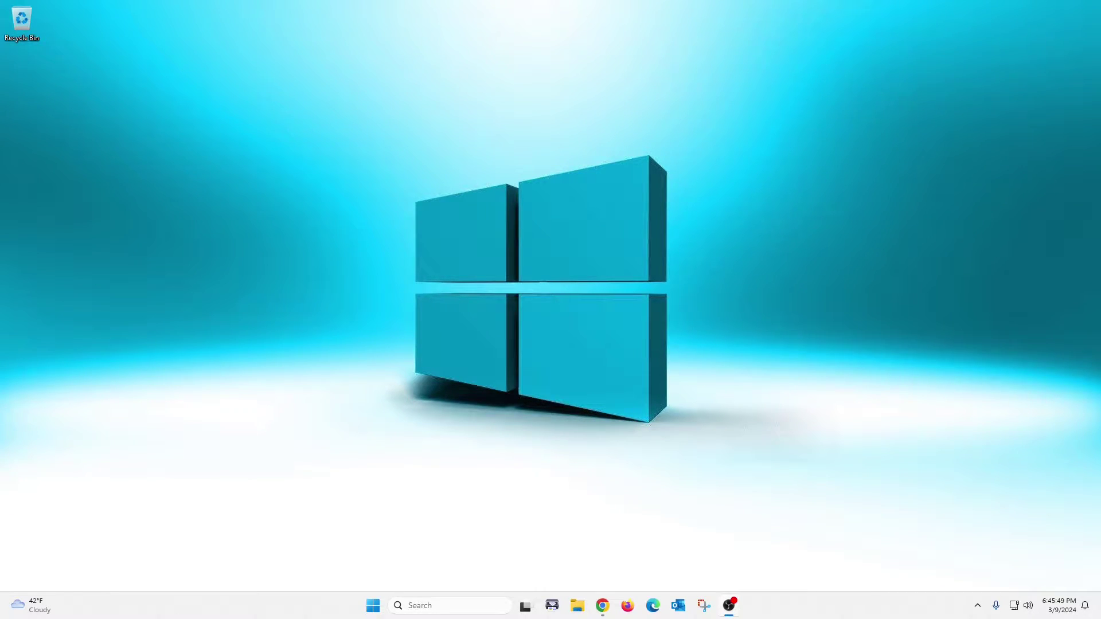
Step: Open and close the Start menu twice, then the quick links menu
left_click(466, 320)
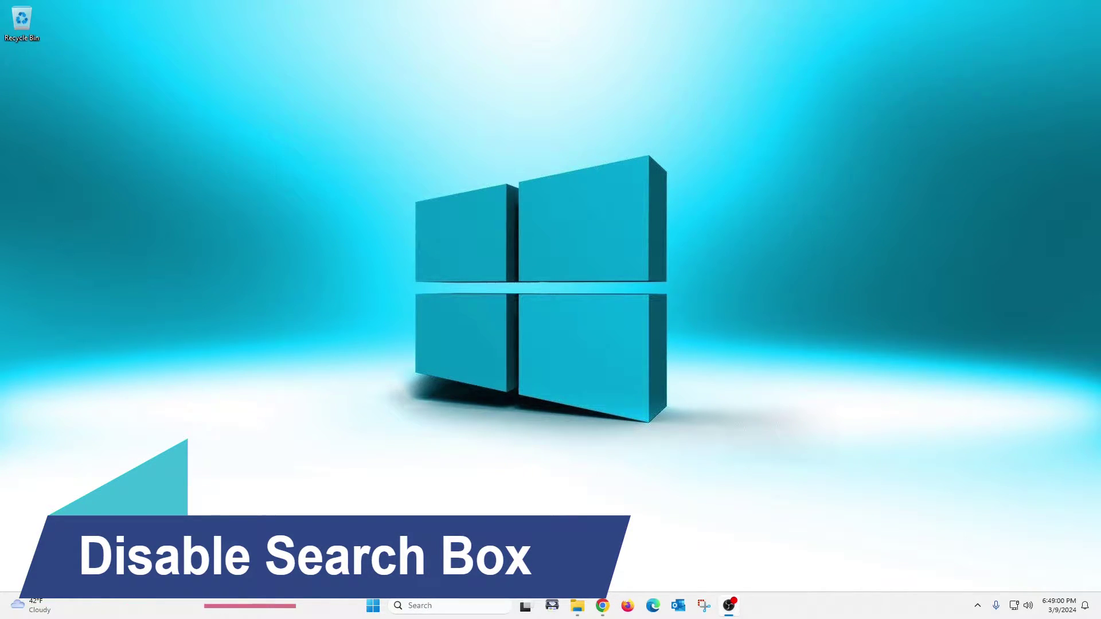
left_click(368, 502)
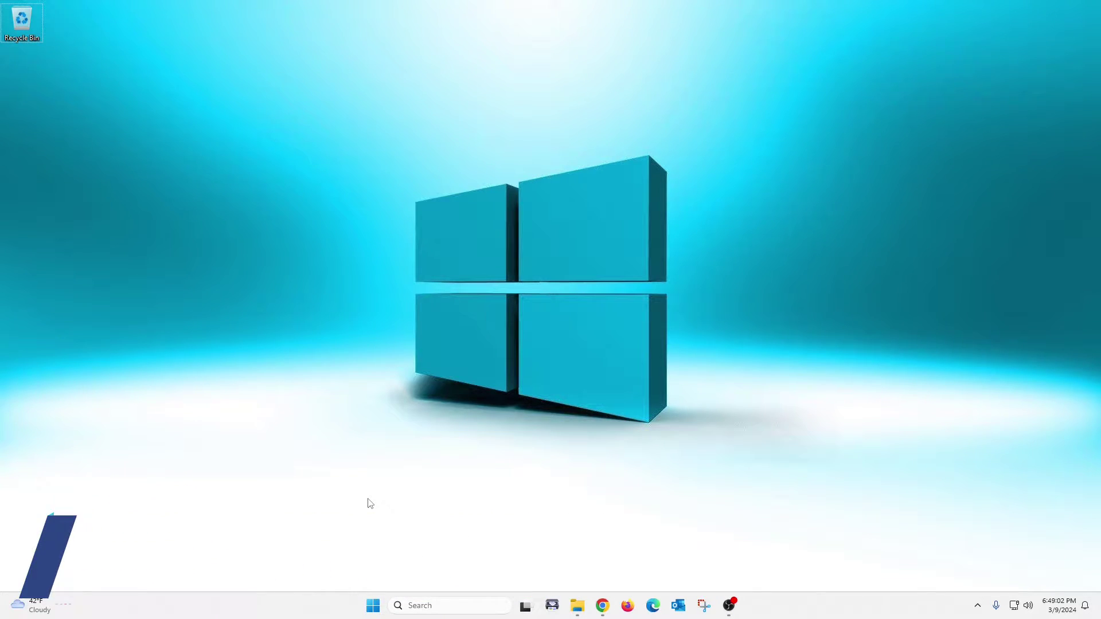
left_click(373, 607)
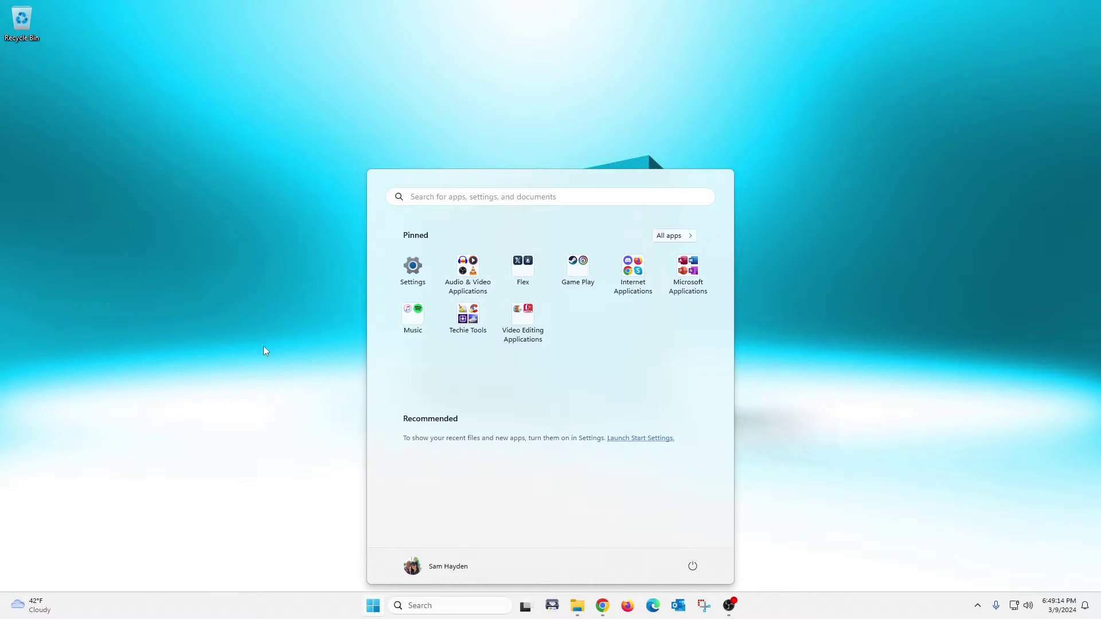
left_click(266, 472)
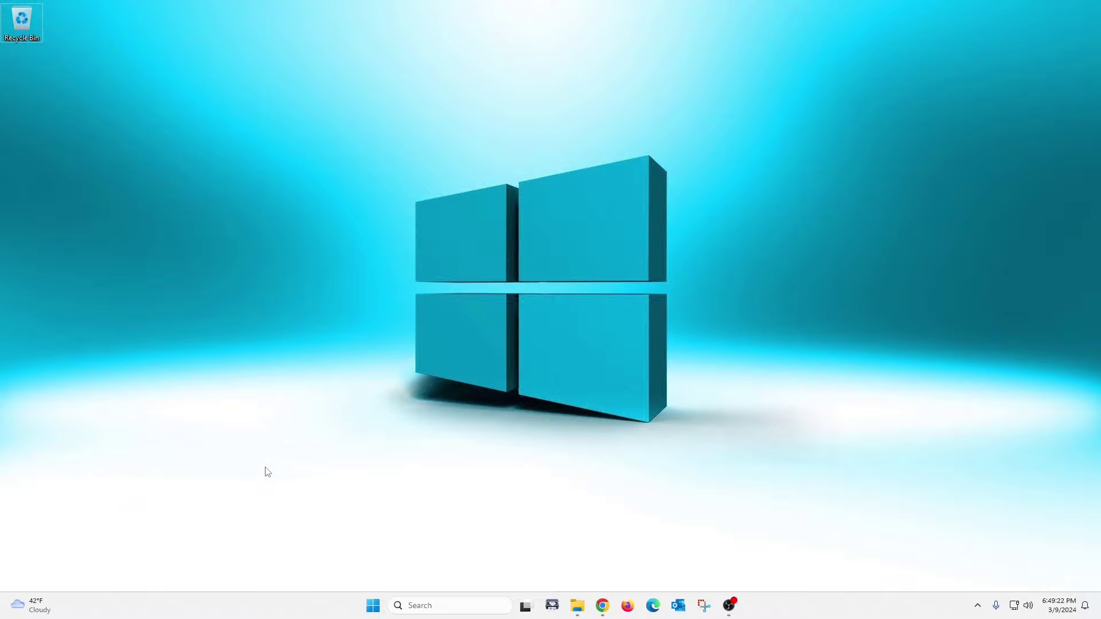
left_click(371, 609)
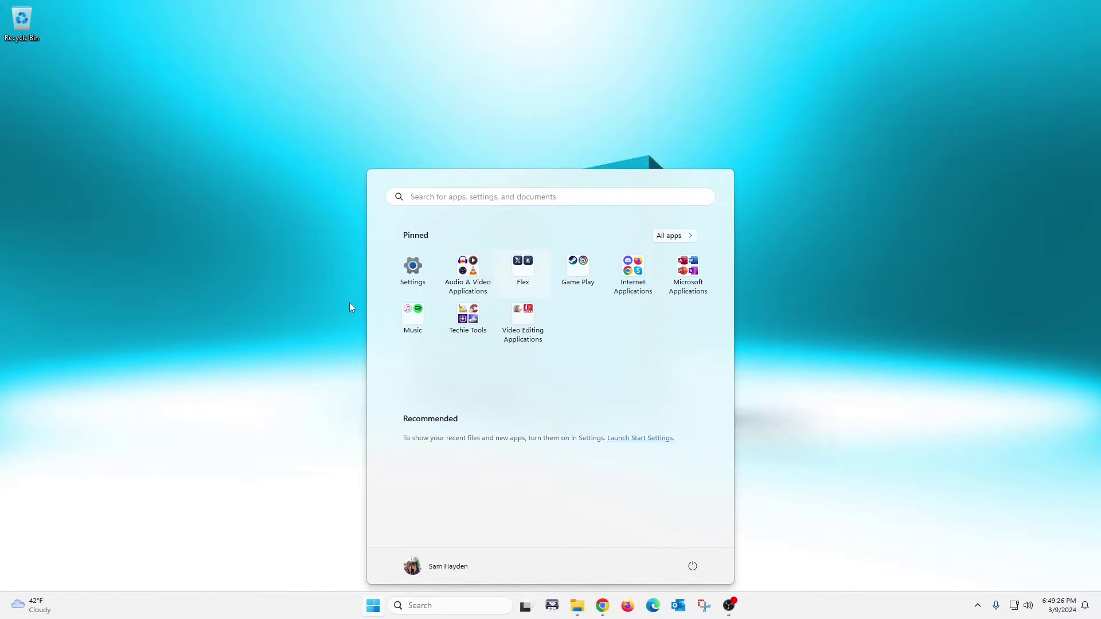
left_click(249, 339)
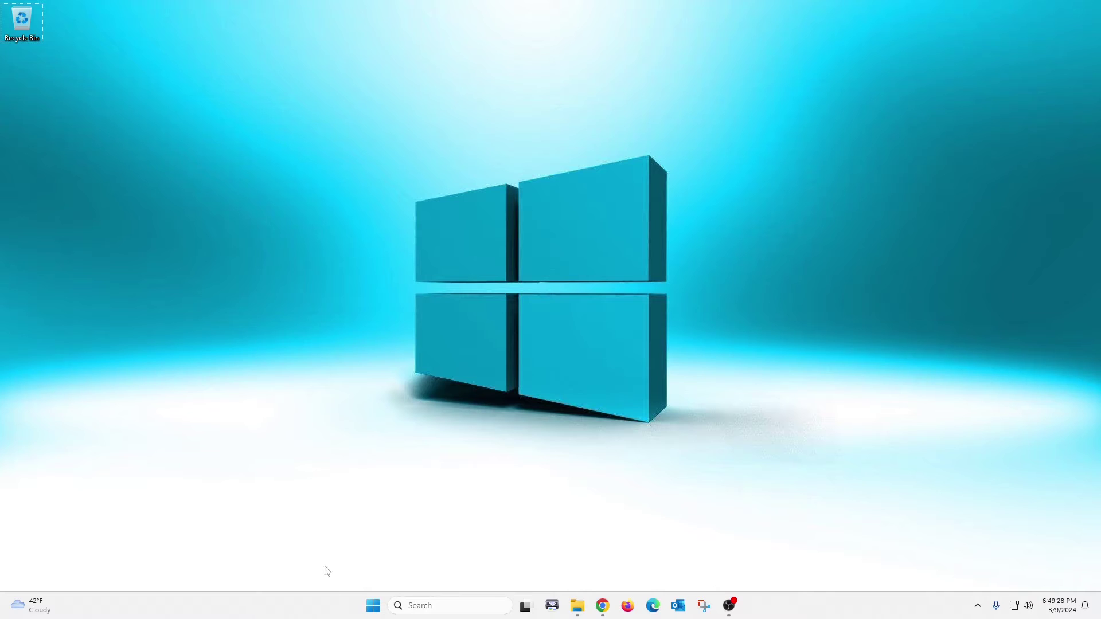
right_click(371, 609)
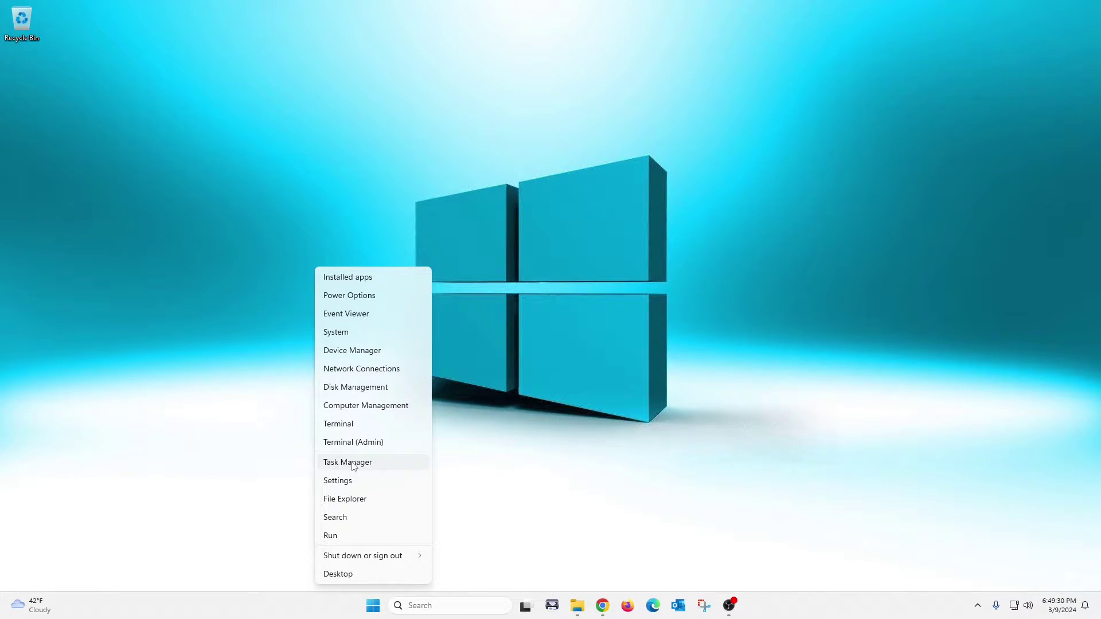
left_click(248, 457)
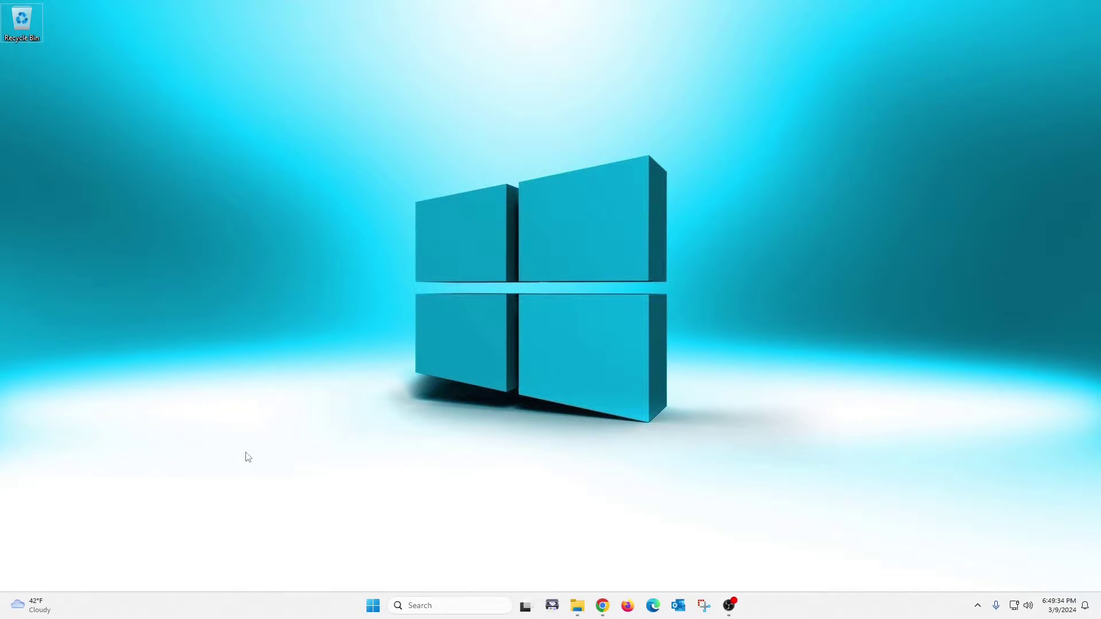
Step: Open Settings (Win+I) and go to Personalization > Taskbar
key("super+i")
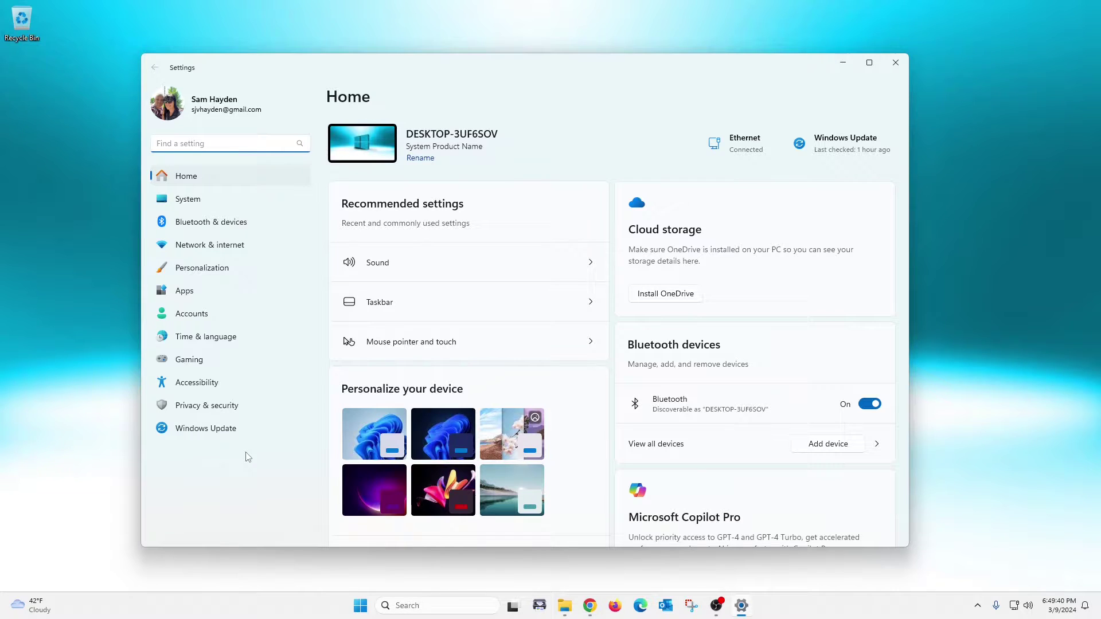
left_click(217, 273)
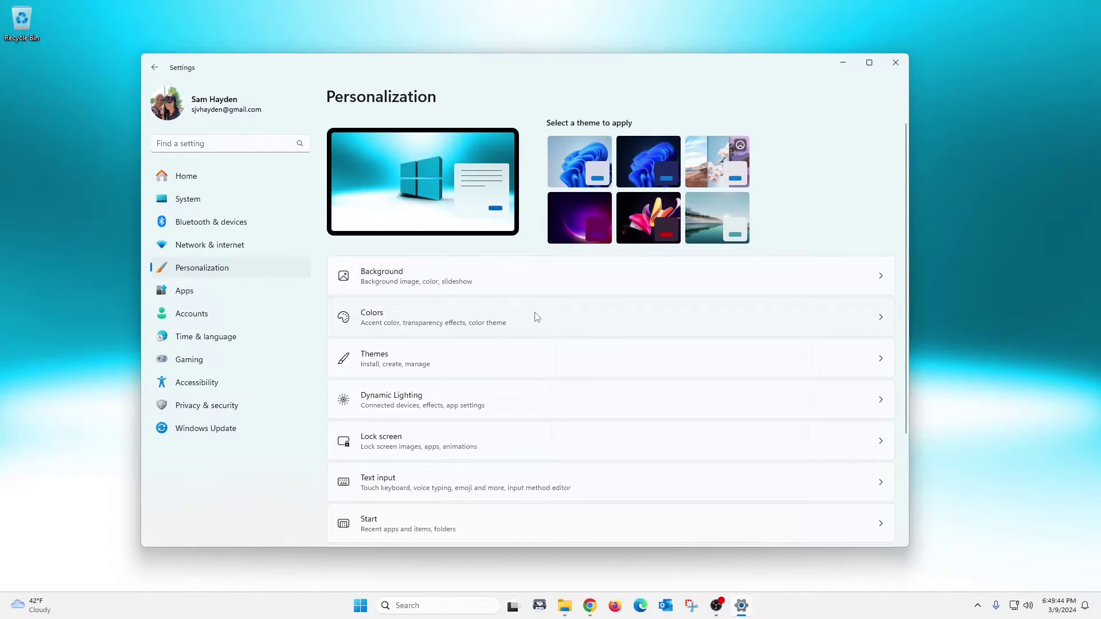
scroll(534, 316, "down", 3)
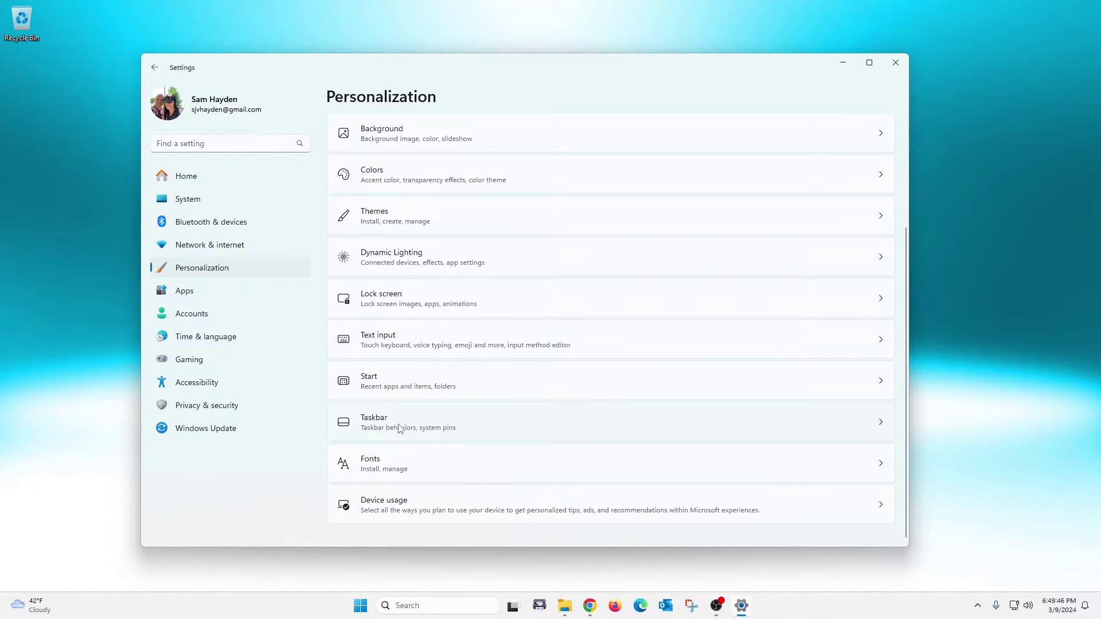
left_click(400, 429)
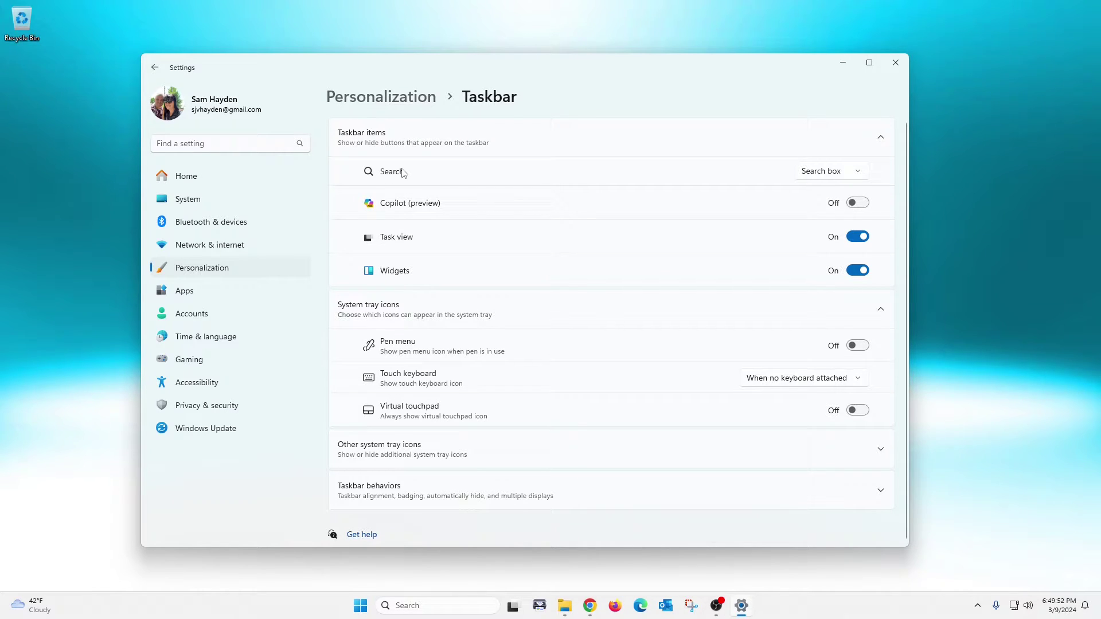
Step: Try the taskbar Search options Hide, Search icon only, and Search icon and label
left_click(859, 173)
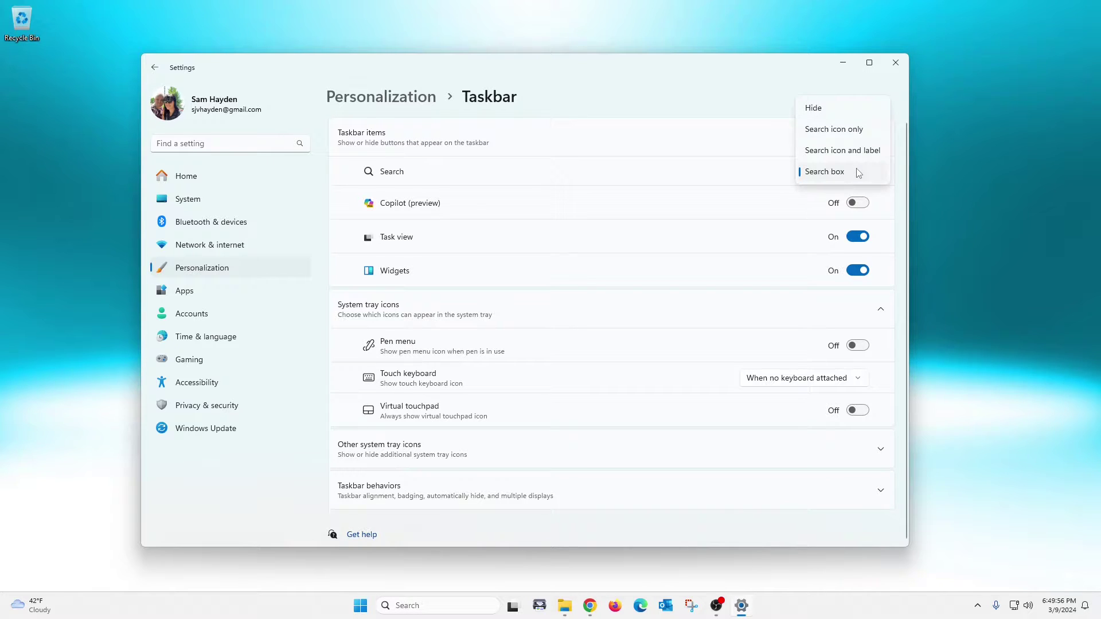
left_click(825, 108)
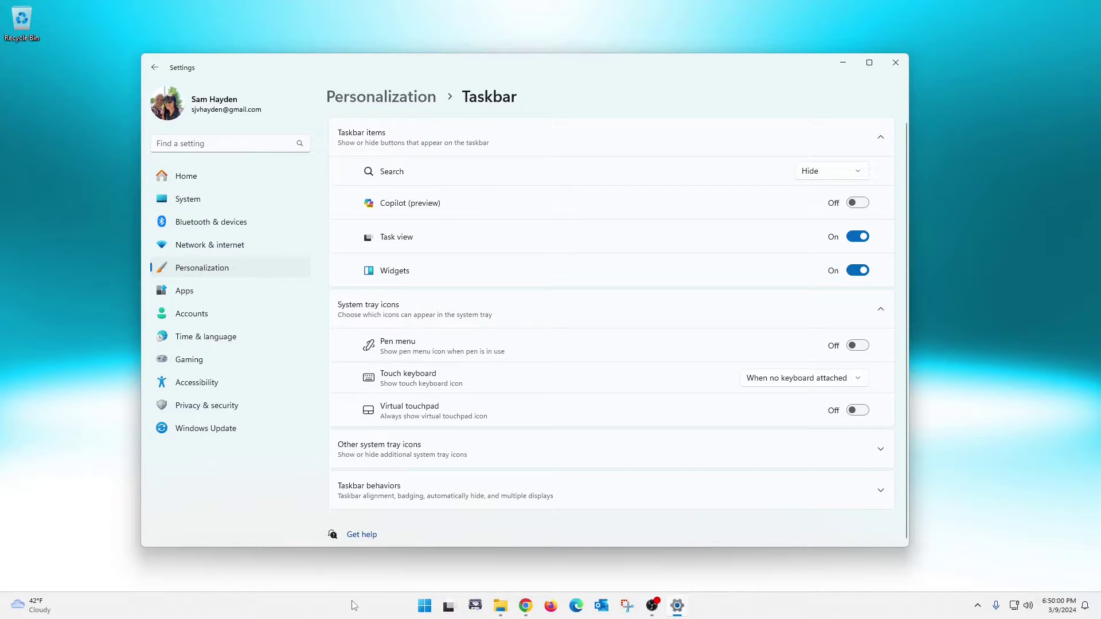
left_click(815, 176)
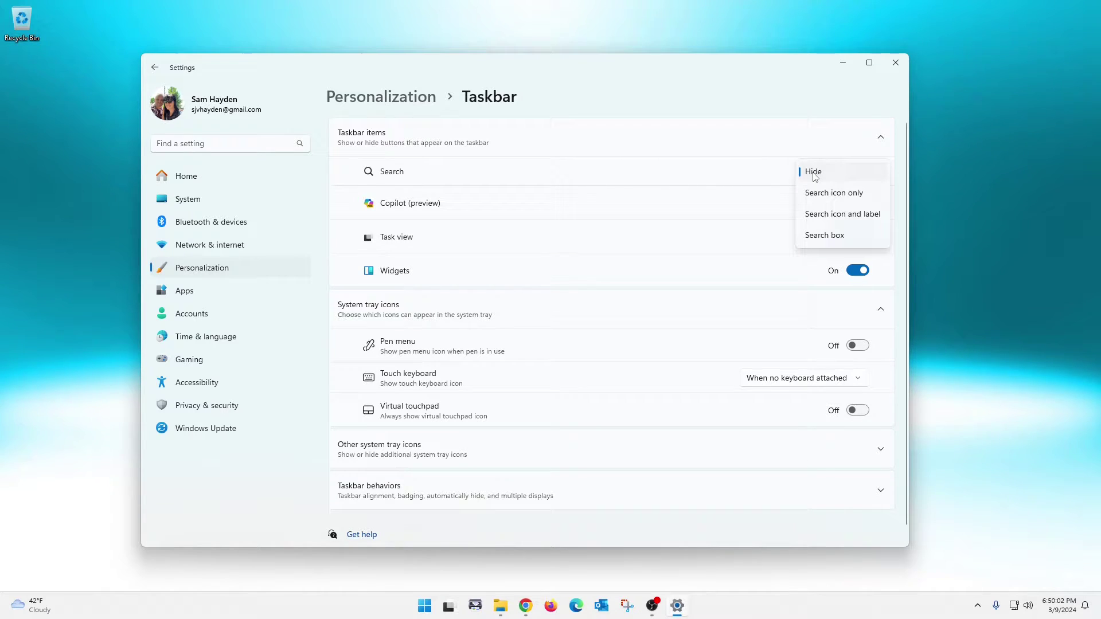
left_click(820, 194)
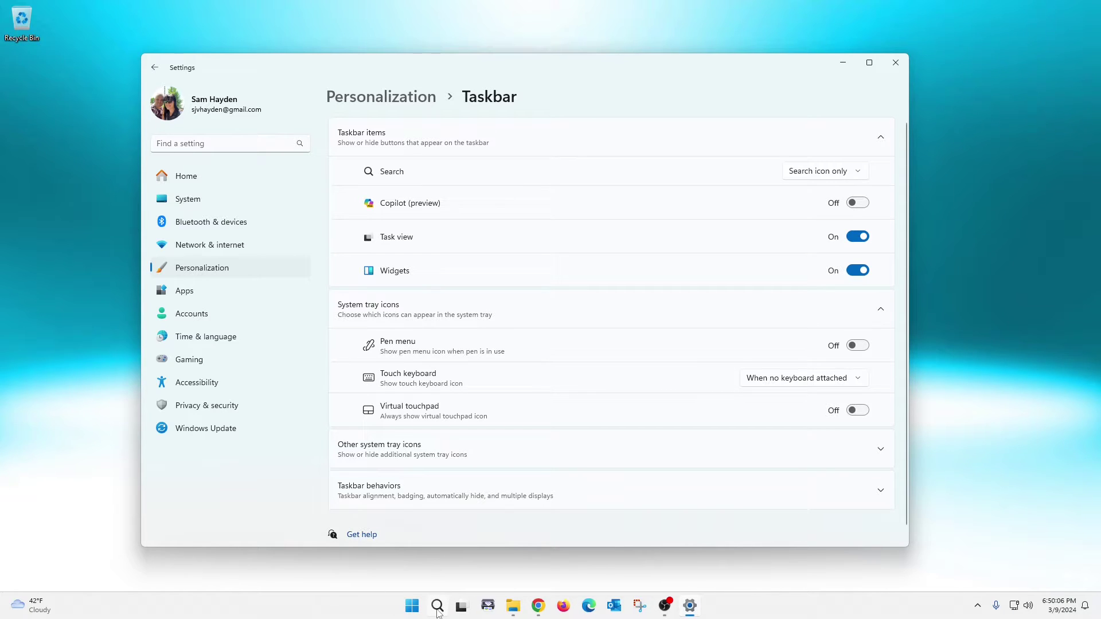
left_click(824, 171)
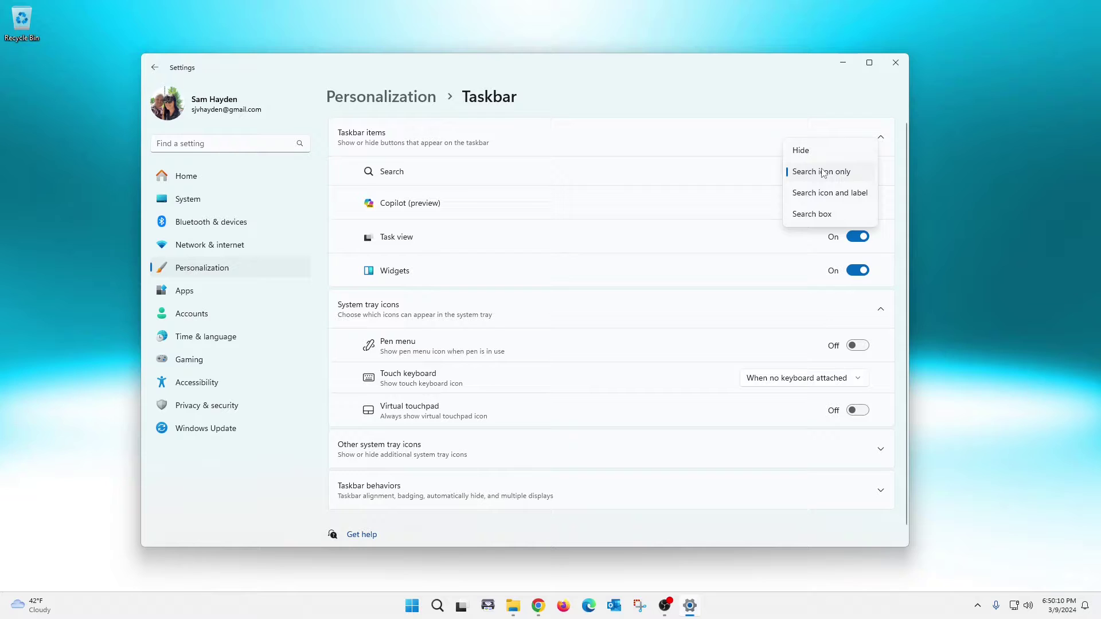
left_click(831, 194)
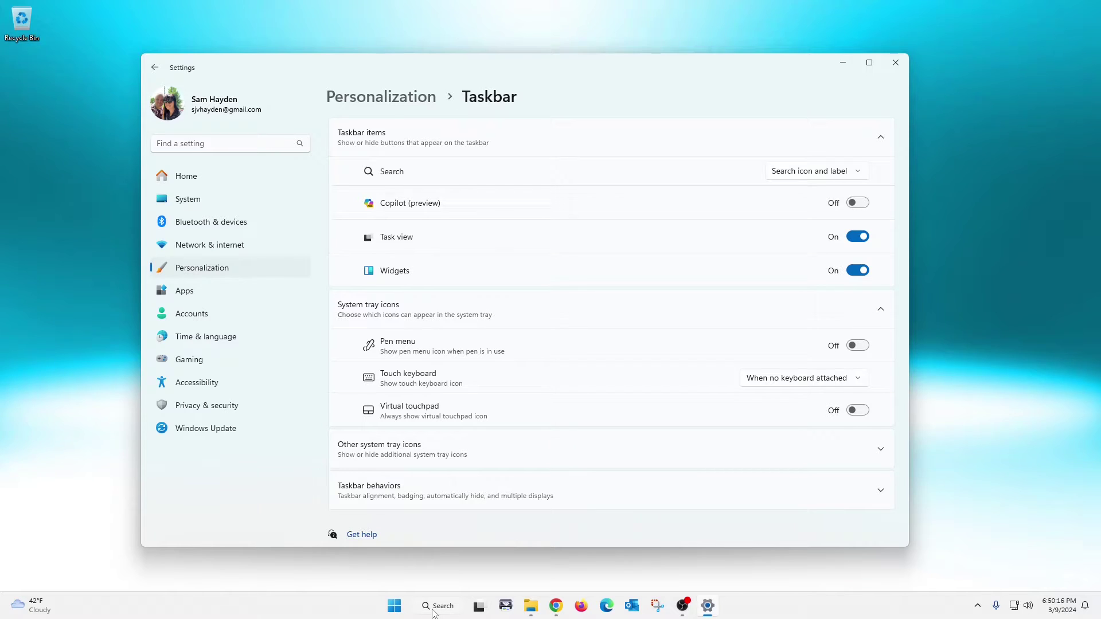
Step: Set taskbar Search back to Hide and open Start to check the taskbar
left_click(830, 176)
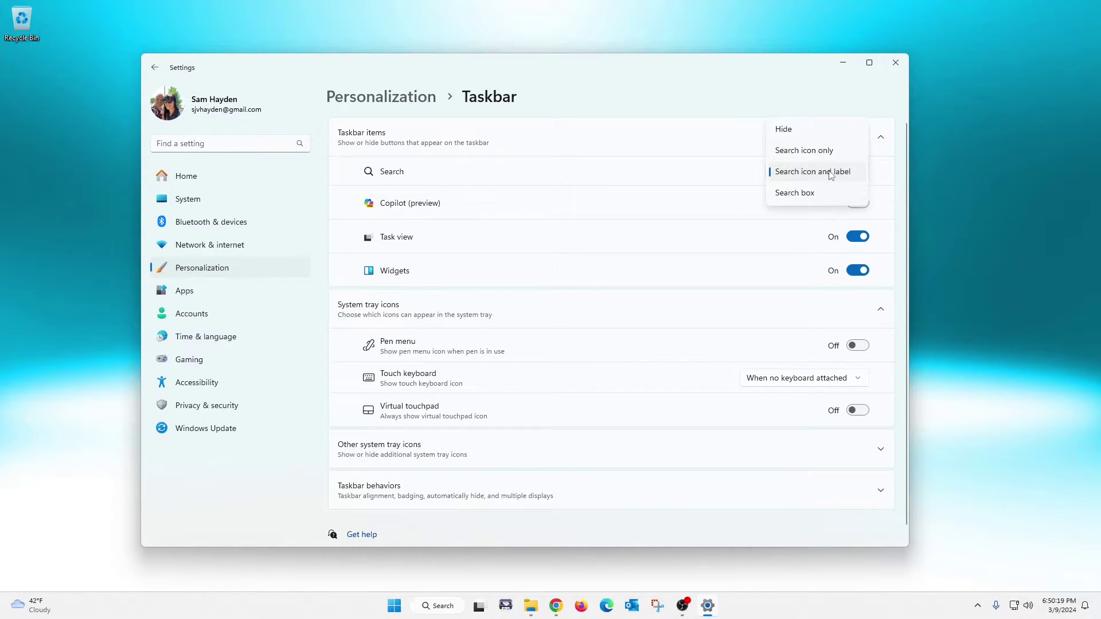
left_click(787, 132)
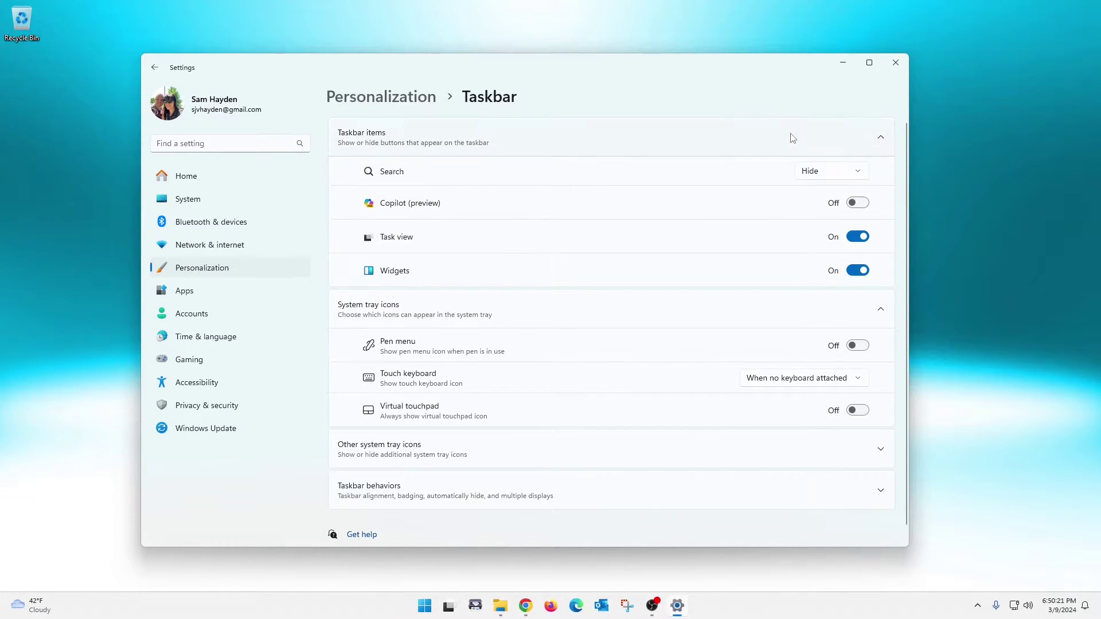
left_click(425, 606)
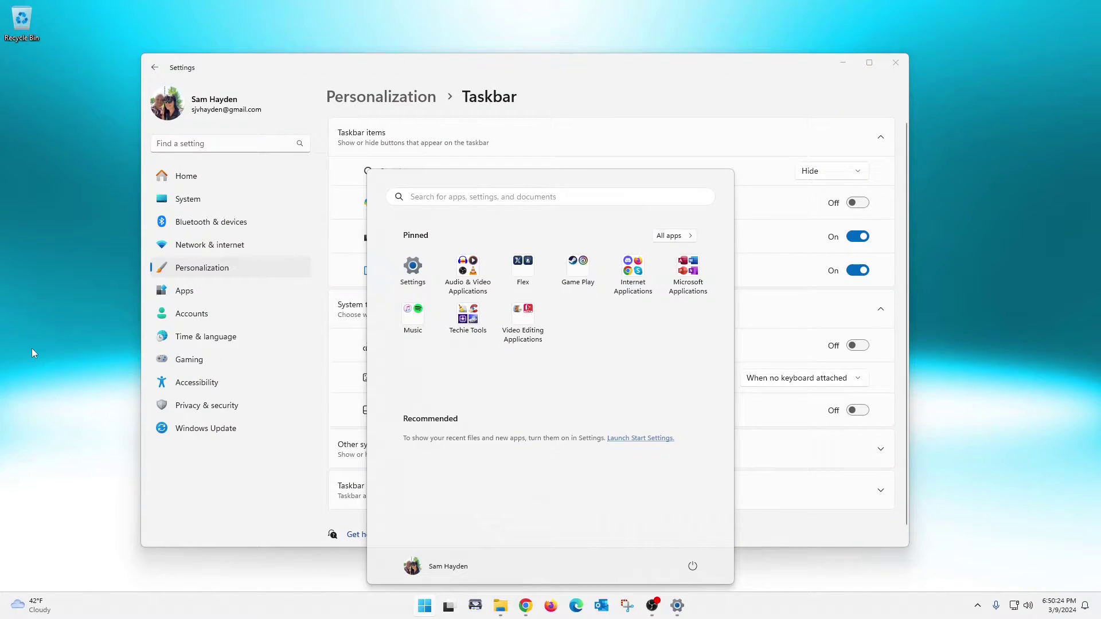
Step: Close the Start menu and move the Settings window slightly higher
left_click(64, 343)
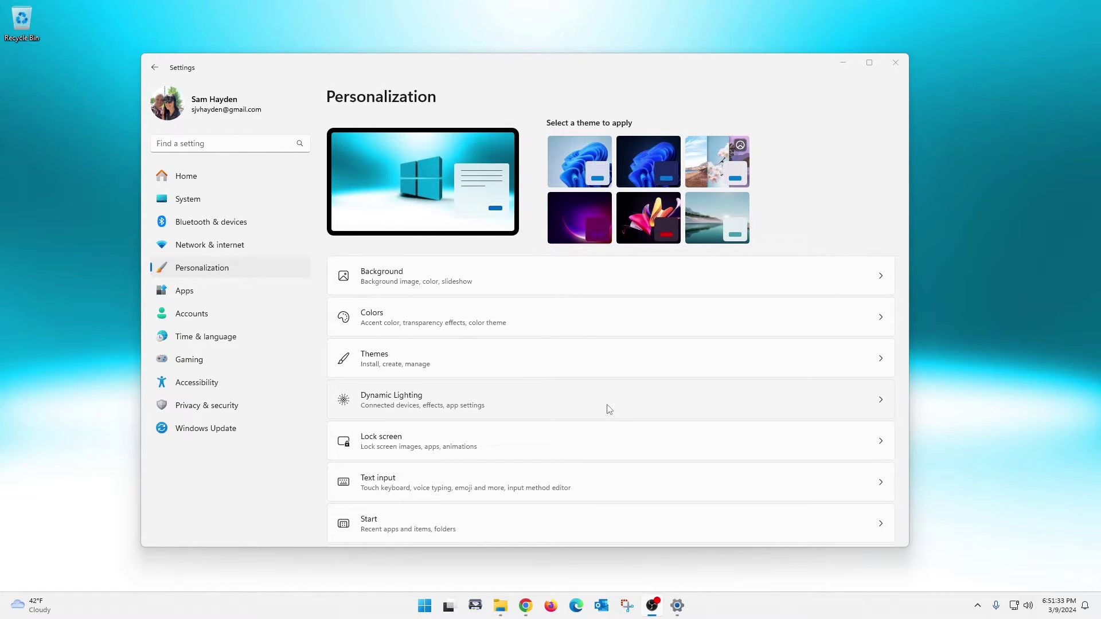
left_click_drag(590, 69, 585, 51)
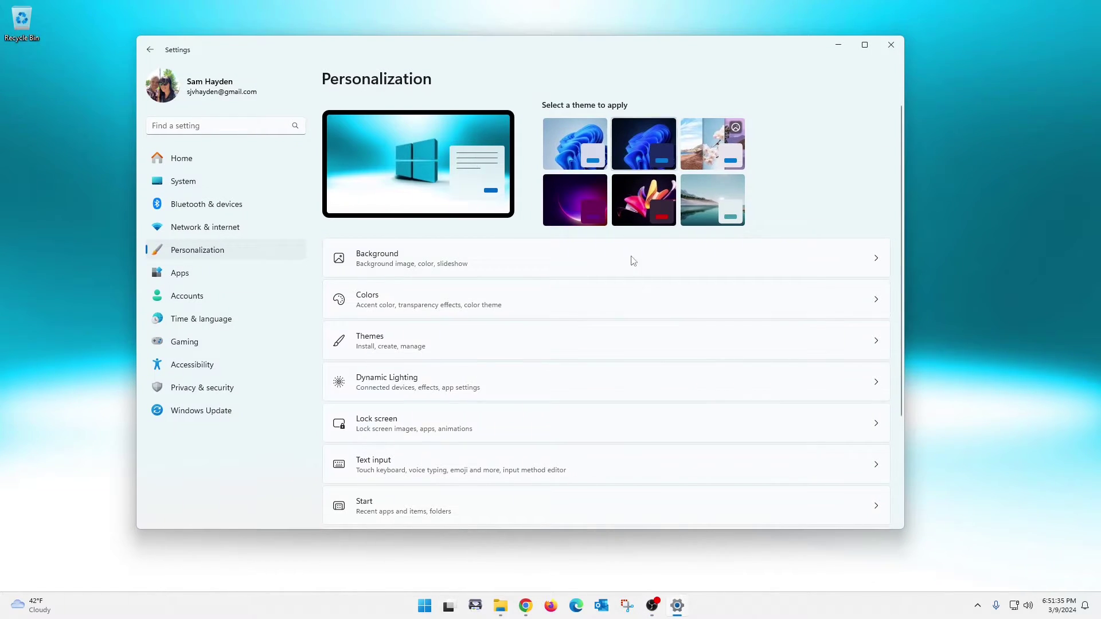
Step: Go to Apps > Startup to see which apps launch at sign-in
left_click(197, 274)
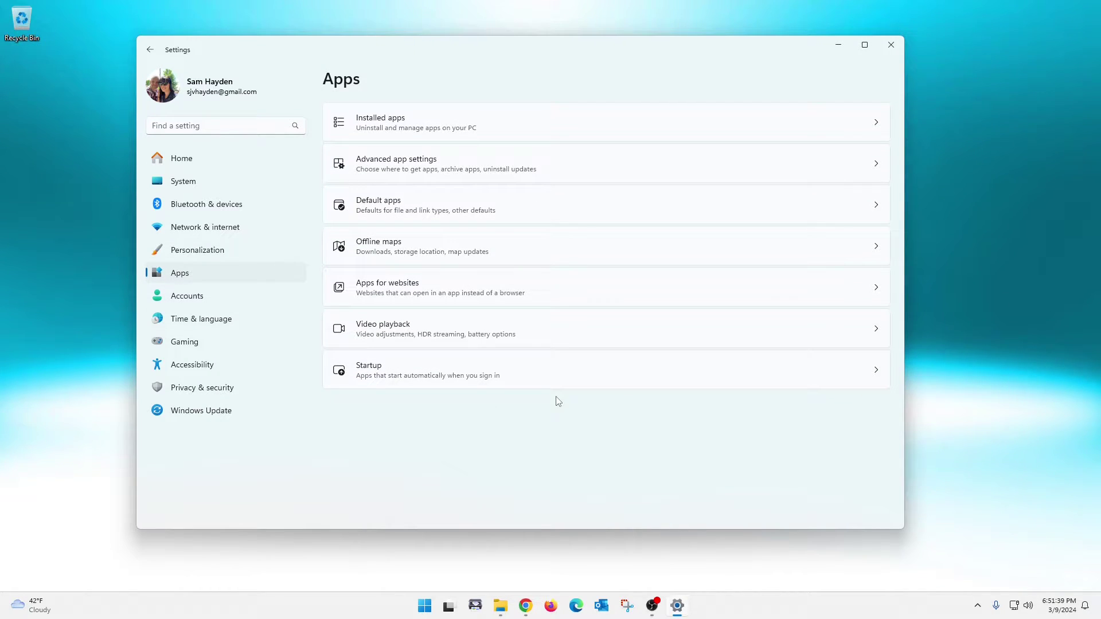
left_click(471, 378)
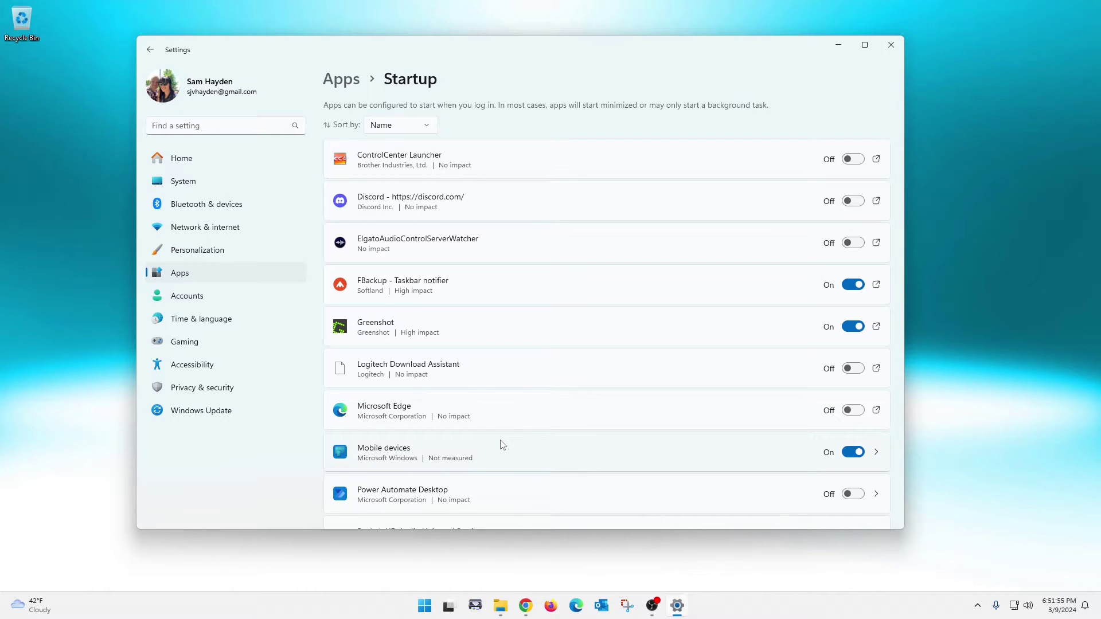
Step: Sort startup apps by Status, turn Mobile devices Off, and nudge the window slightly
left_click(434, 126)
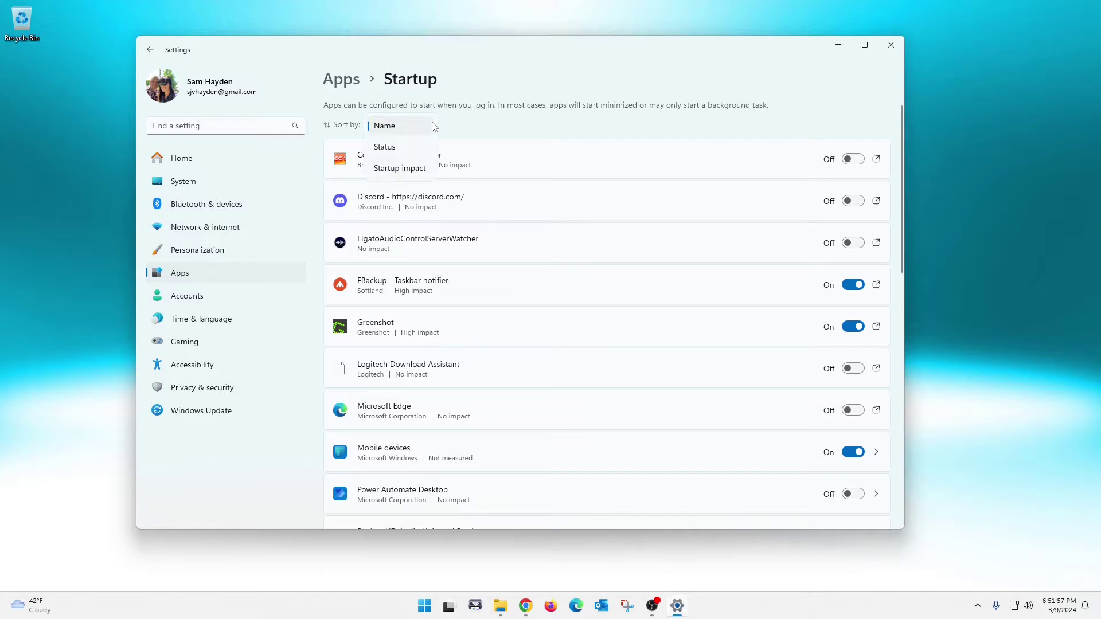
left_click(409, 148)
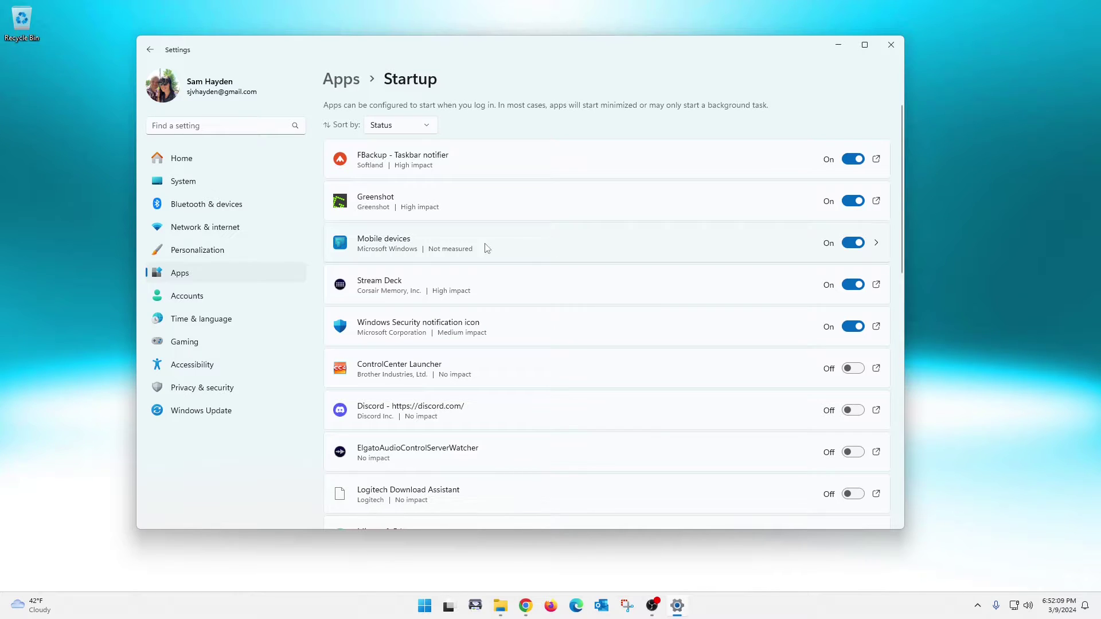
left_click(854, 244)
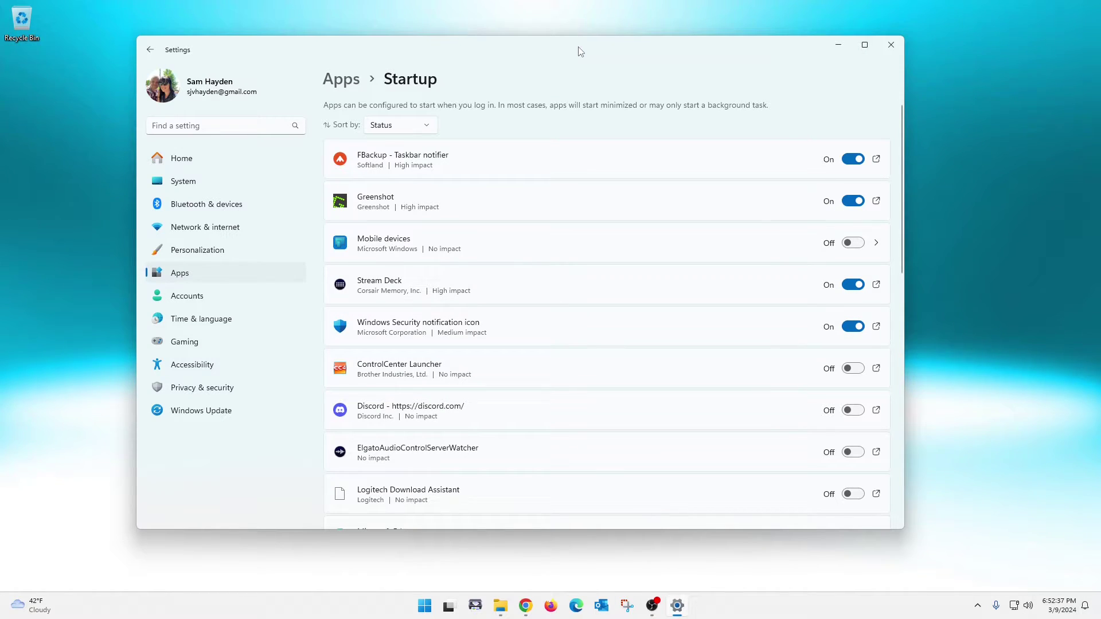
left_click_drag(576, 53, 579, 58)
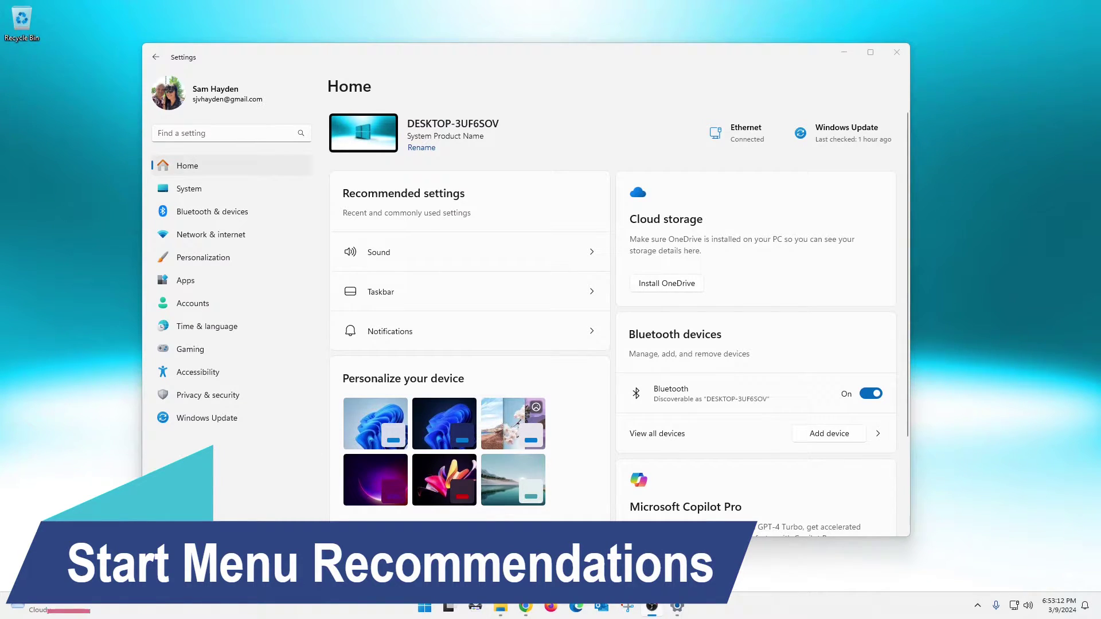
Step: Check Start's Recommended section, verify Personalization > Start toggles are Off, then preview Start again
left_click(424, 606)
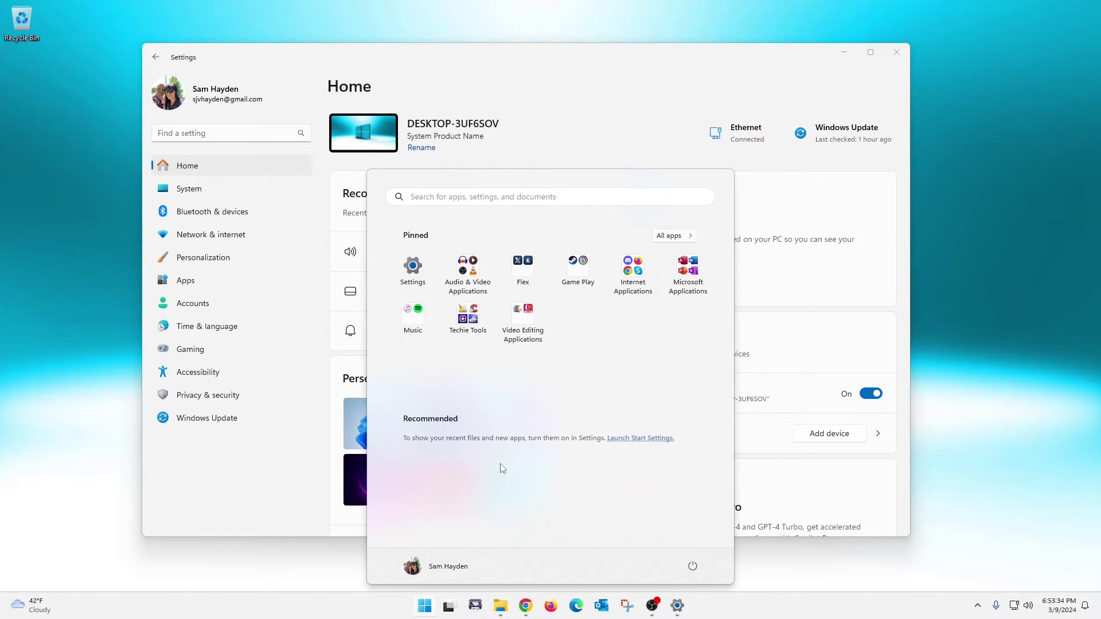
left_click(85, 483)
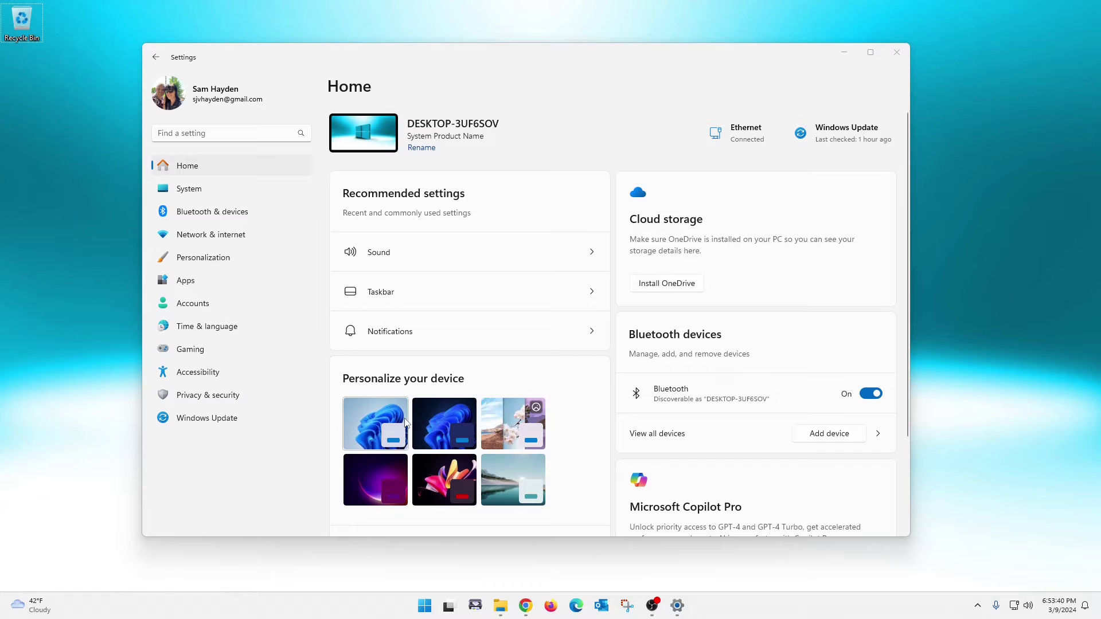
left_click(215, 263)
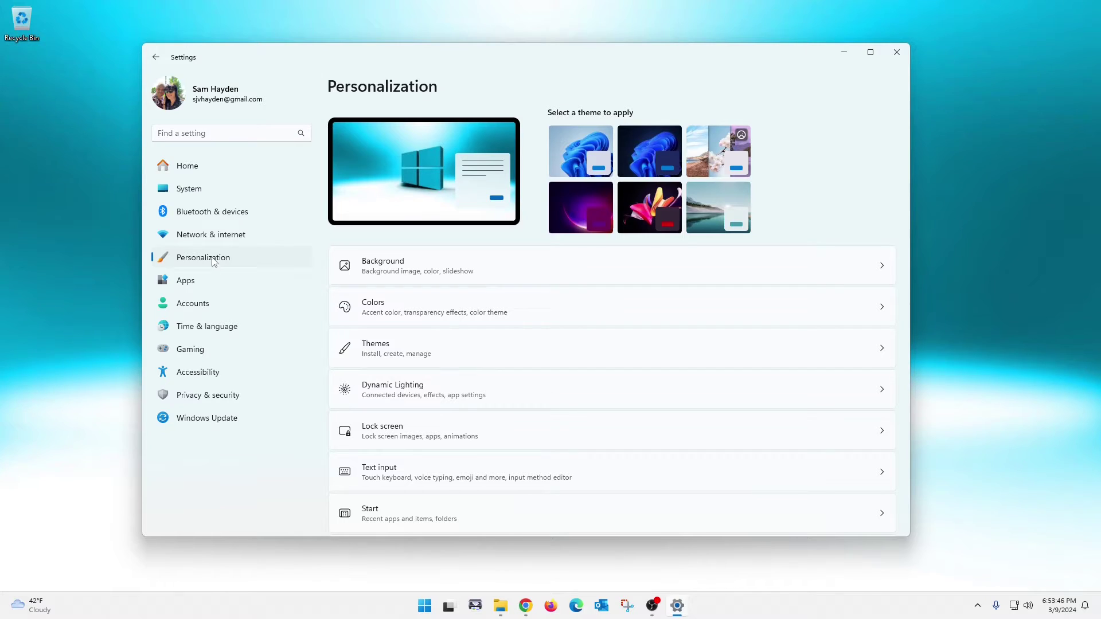
scroll(611, 320, "down", 3)
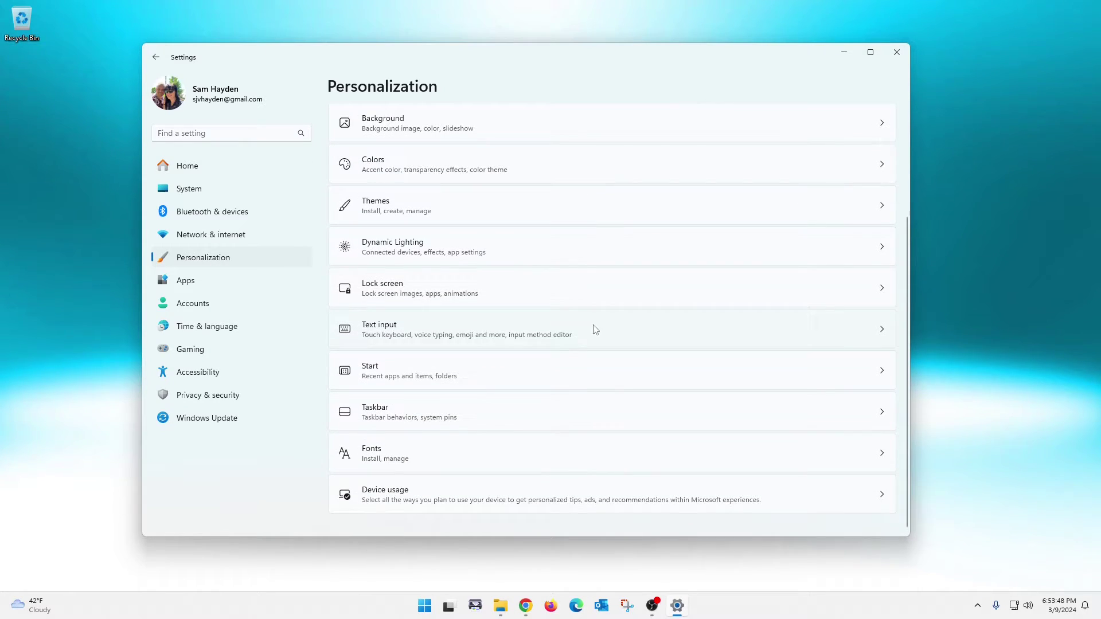
left_click(421, 375)
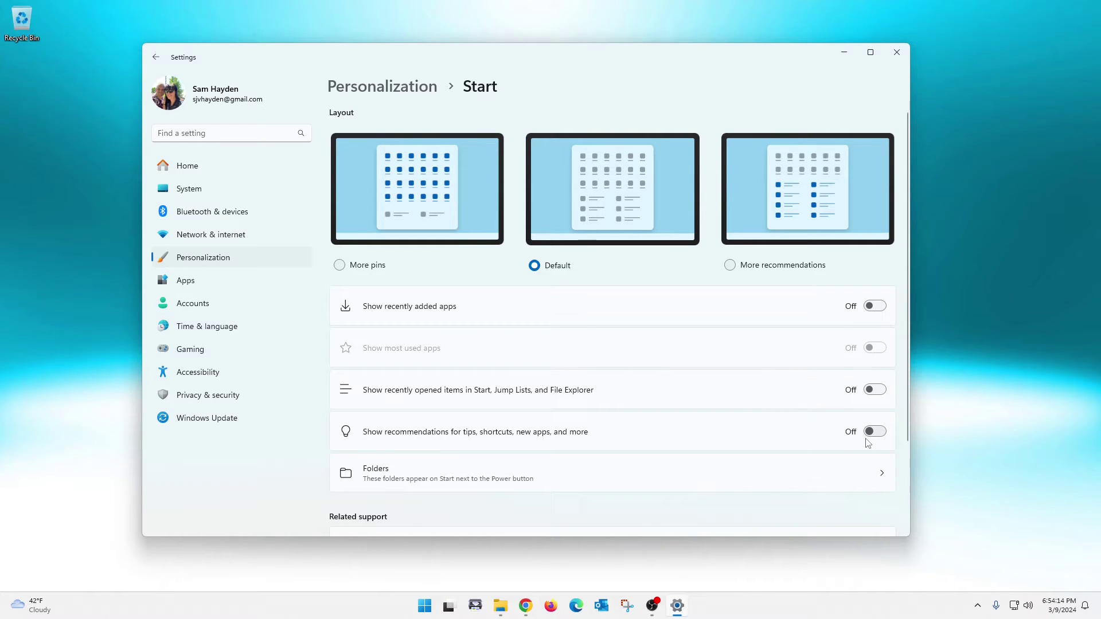
left_click(425, 609)
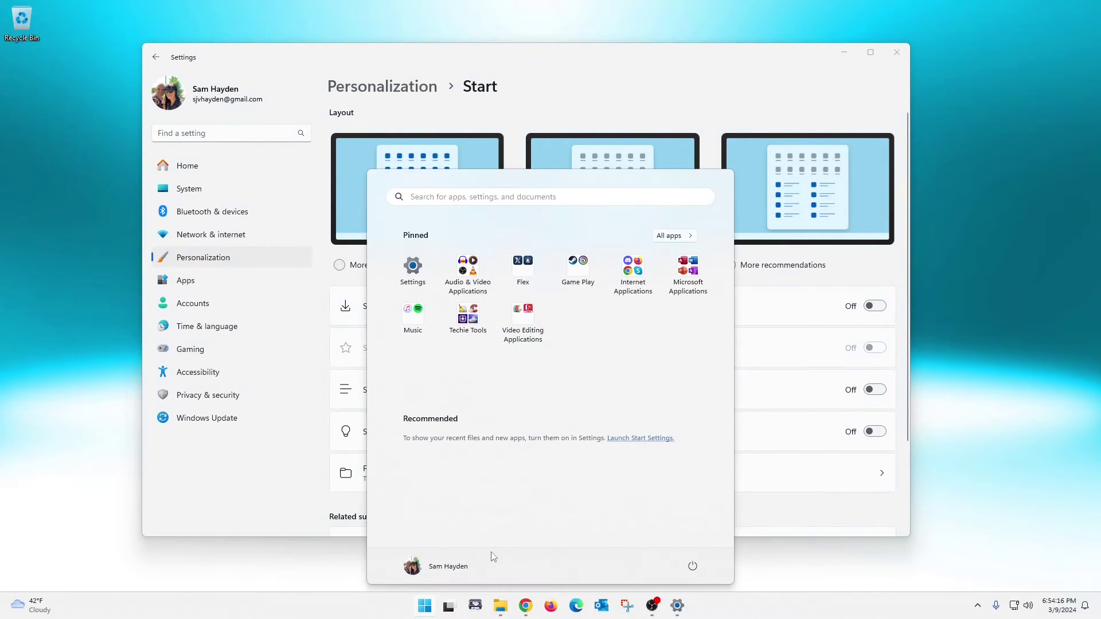
left_click(320, 575)
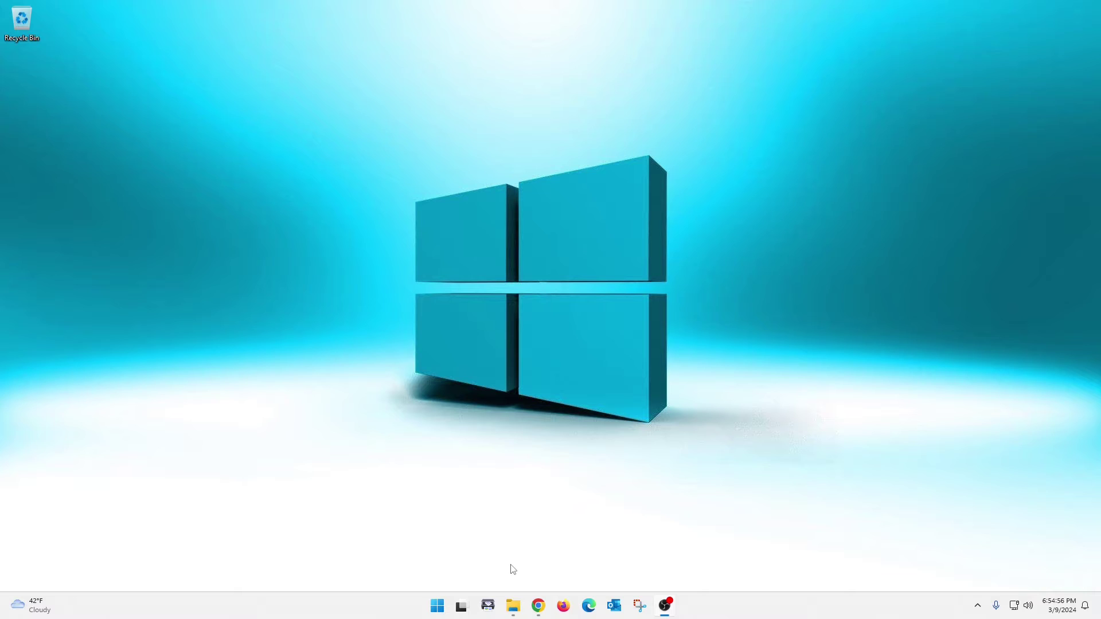
Step: Open File Explorer, move it higher, view This PC, then return to Home
left_click(513, 605)
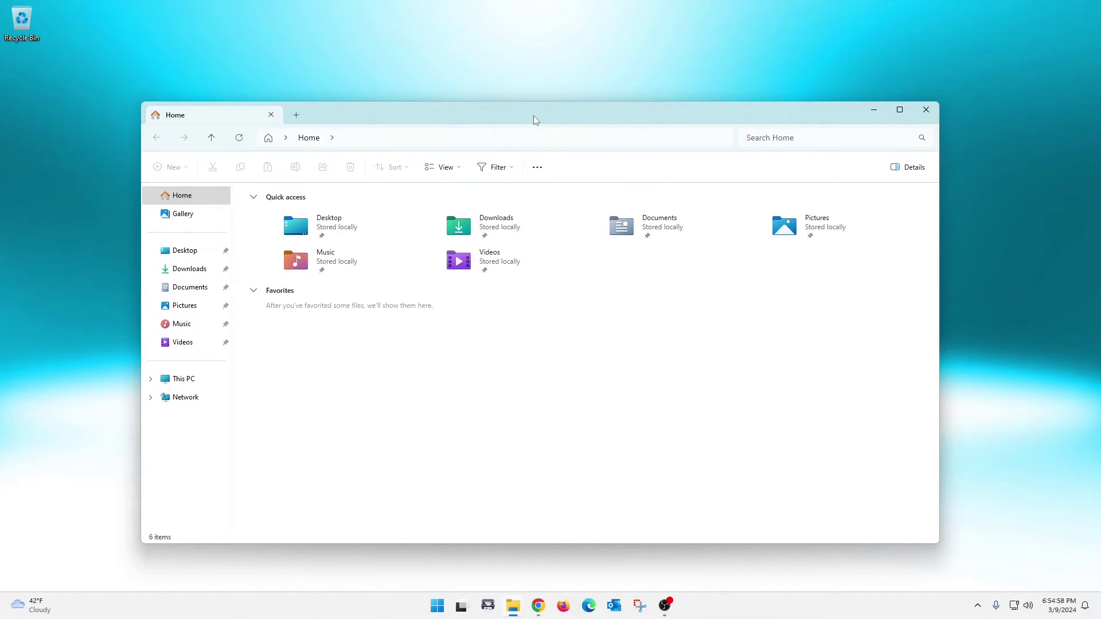
left_click_drag(527, 116, 526, 73)
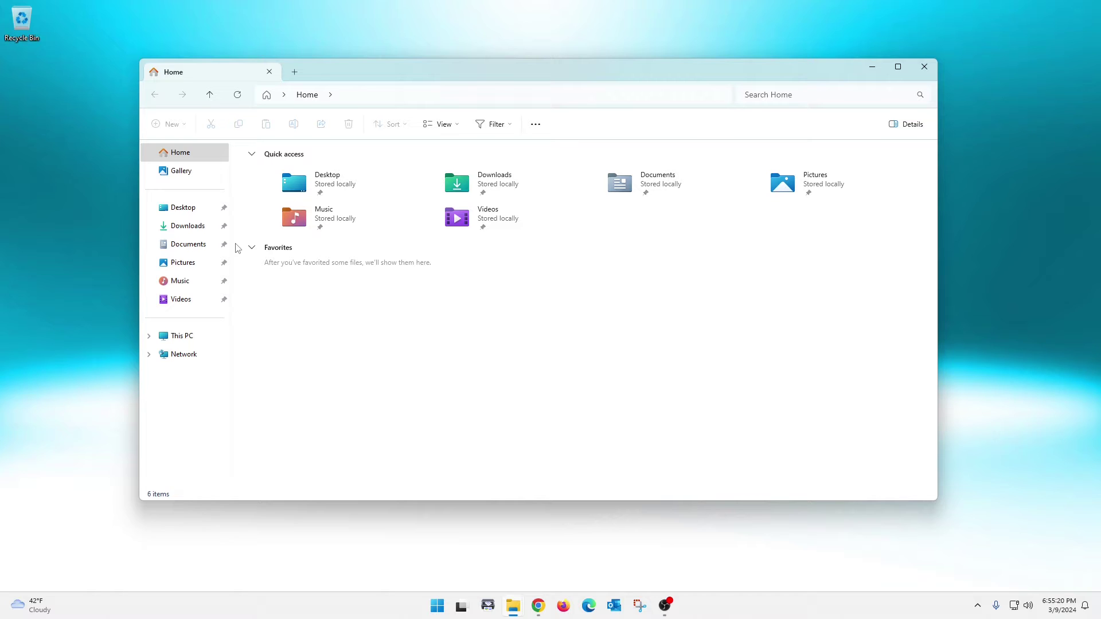
left_click(184, 340)
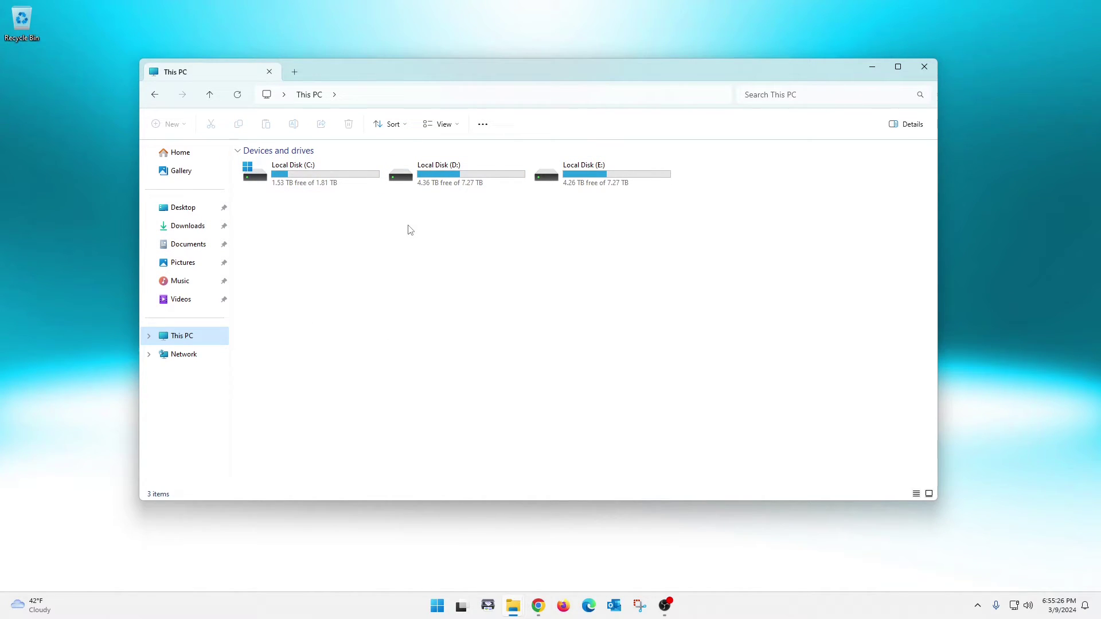
left_click(190, 154)
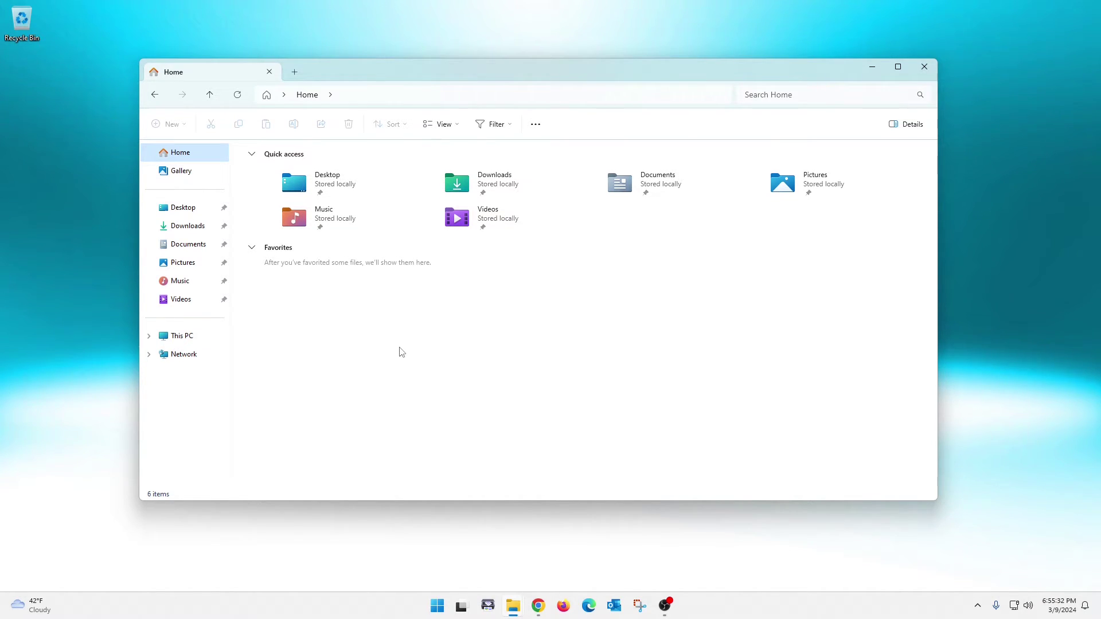
Step: In Folder Options, set Open File Explorer to This PC and apply
left_click(537, 126)
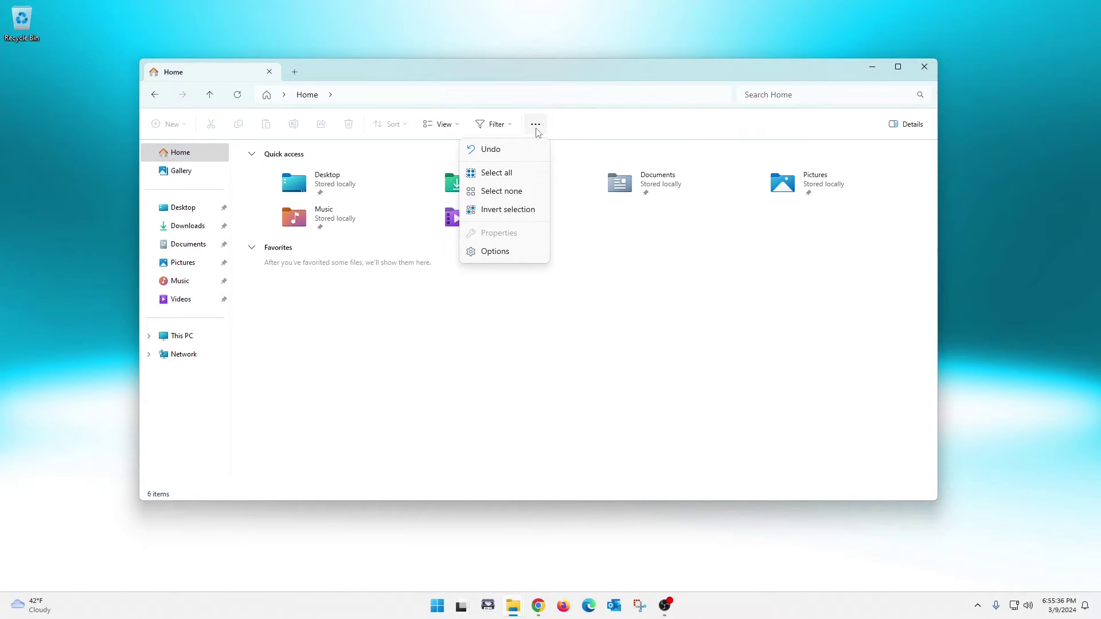
left_click(496, 253)
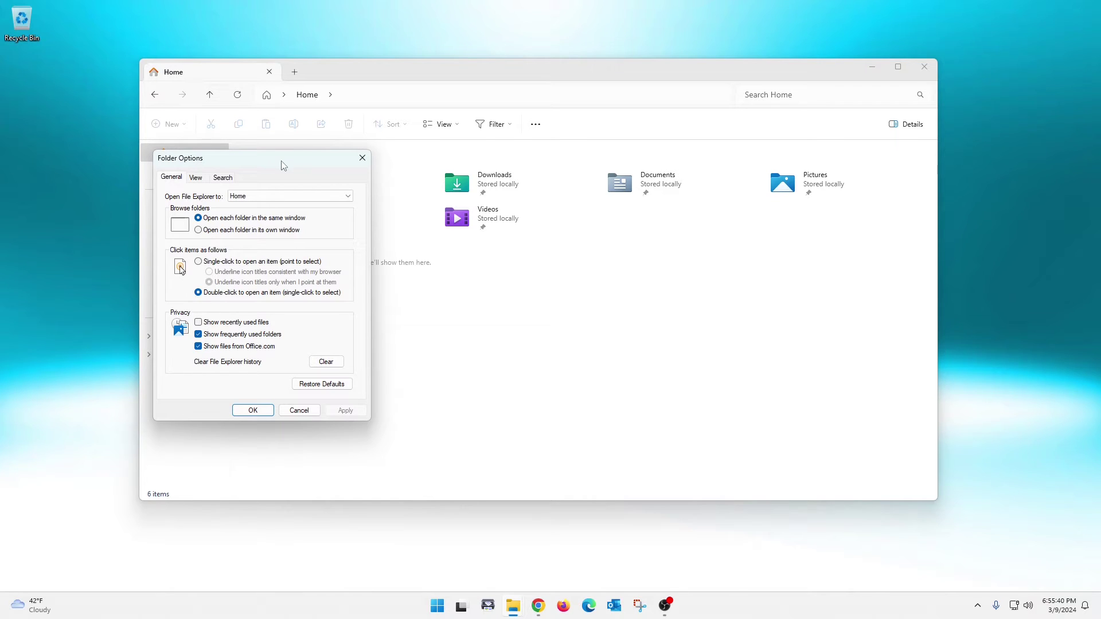
left_click_drag(280, 161, 476, 158)
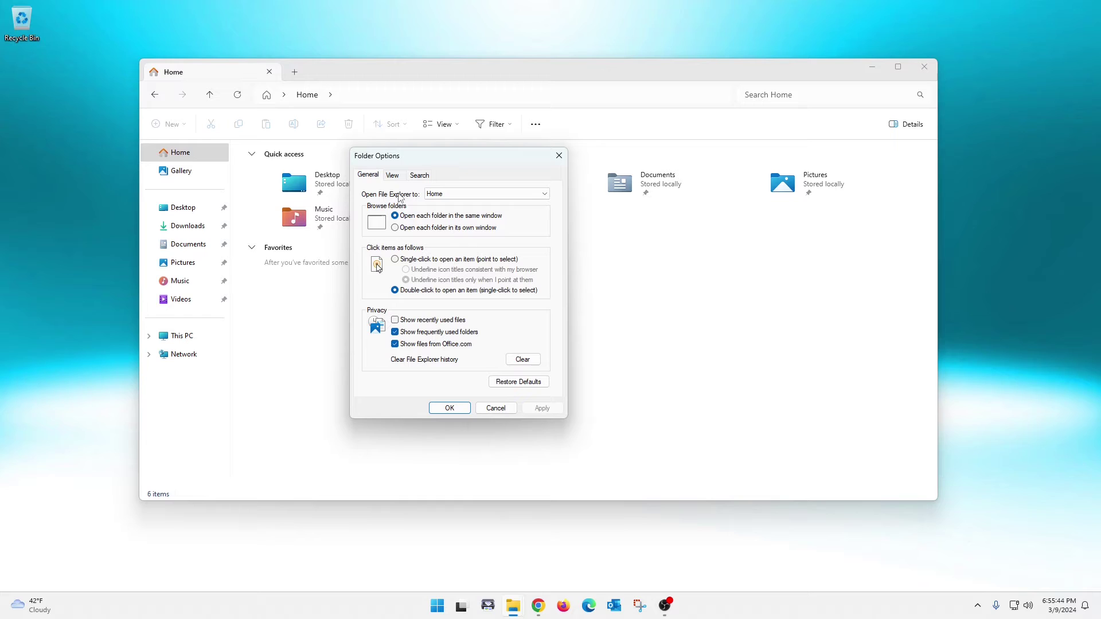
left_click(453, 196)
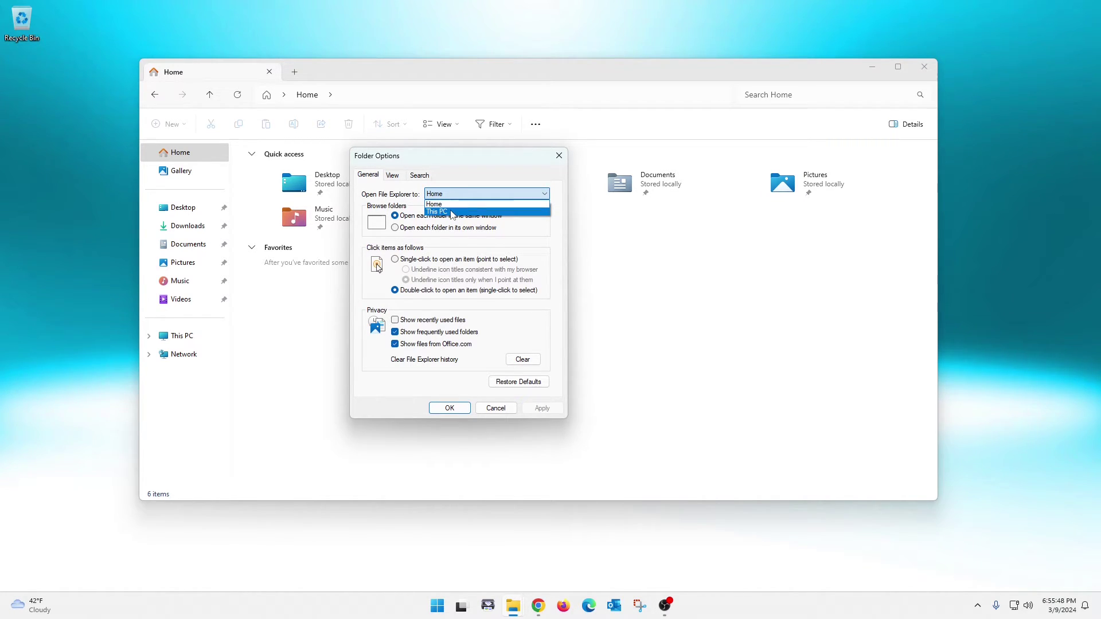
left_click(452, 212)
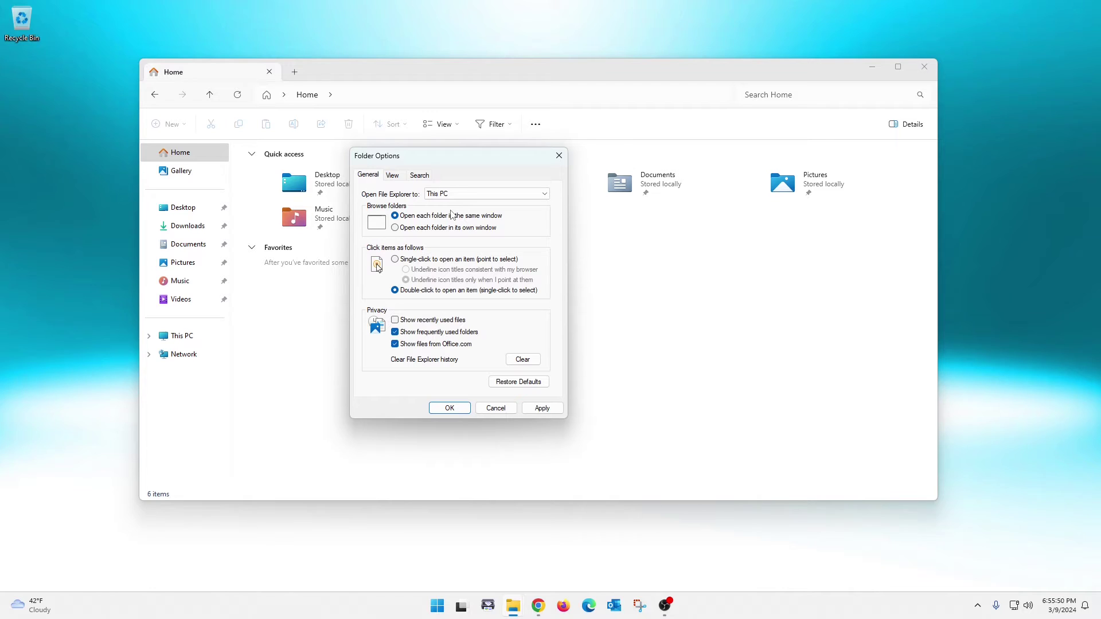
left_click(560, 409)
Step: Uncheck frequent folders and Office.com files, clear history, apply, confirm, and close Explorer
left_click(395, 332)
left_click(395, 346)
left_click(522, 358)
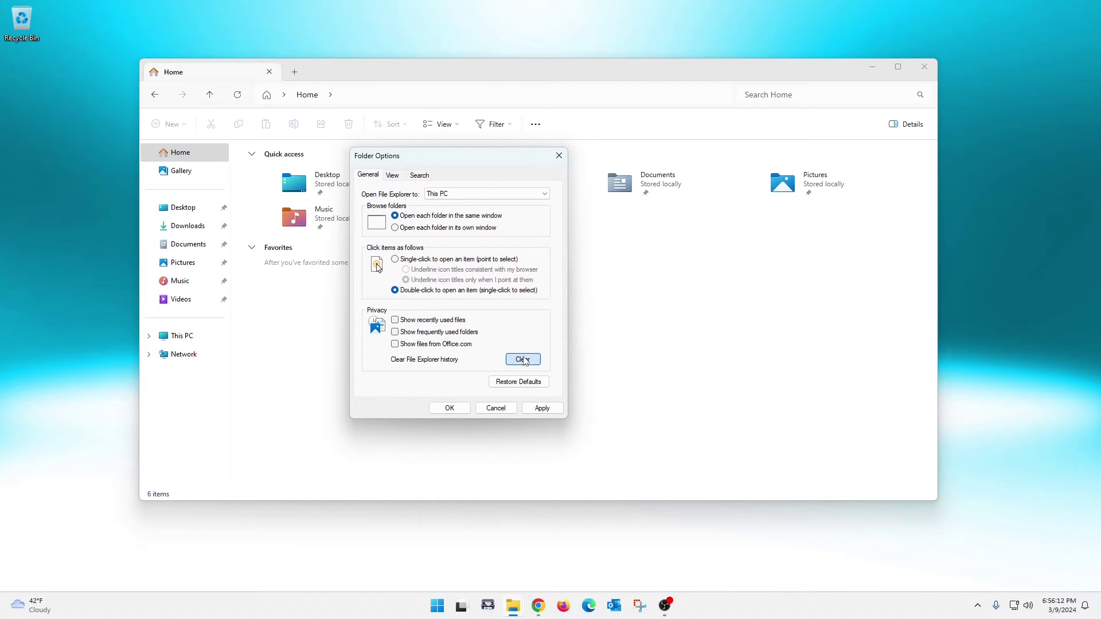
left_click(541, 409)
left_click(449, 409)
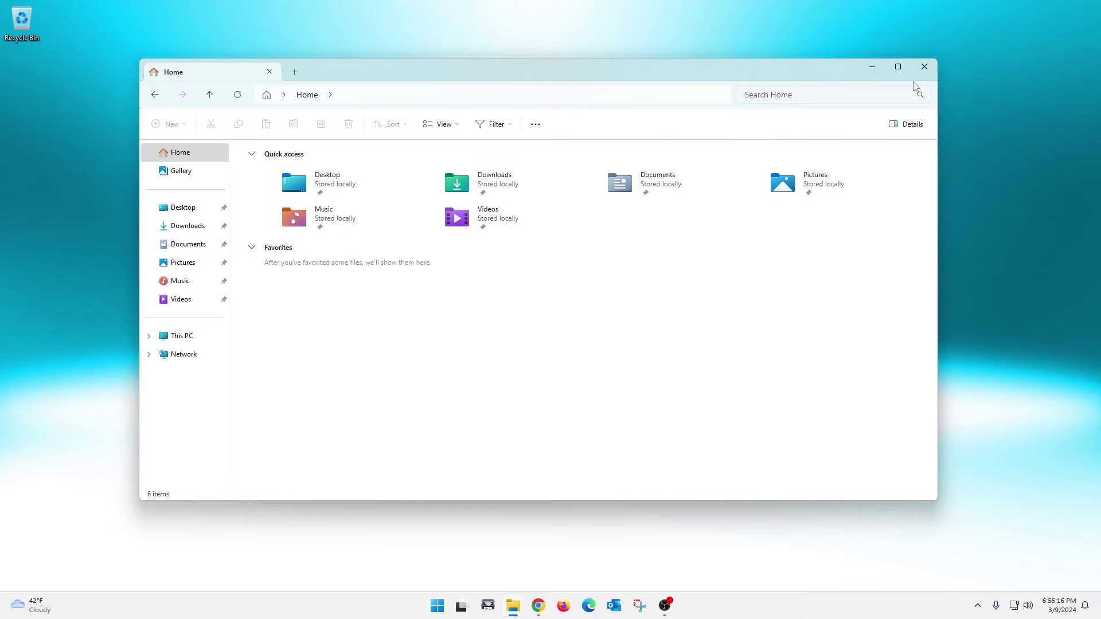
left_click(924, 67)
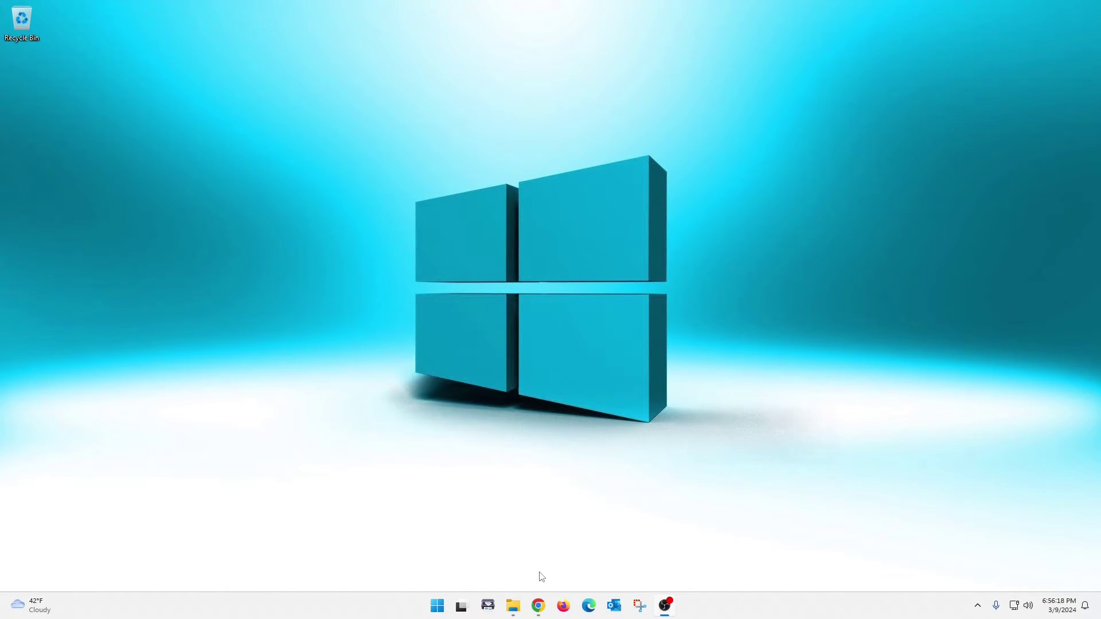
Step: Open a new File Explorer window from the taskbar to confirm it starts at This PC
left_click(513, 606)
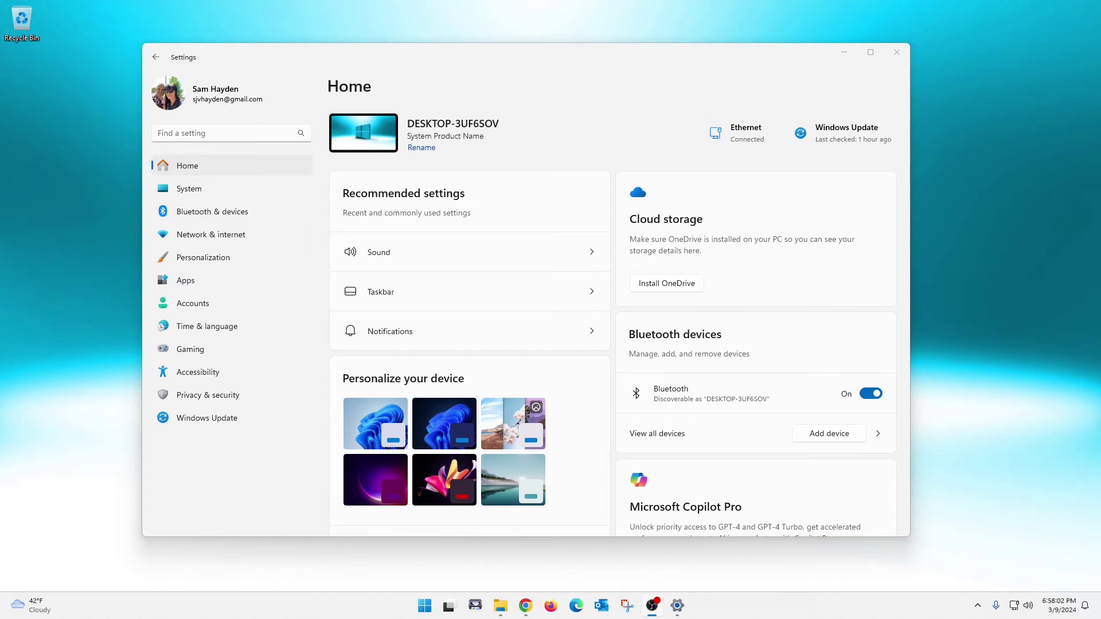
Step: Turn off Send optional diagnostic data in Privacy & security > Diagnostics & feedback
left_click_drag(581, 51, 573, 53)
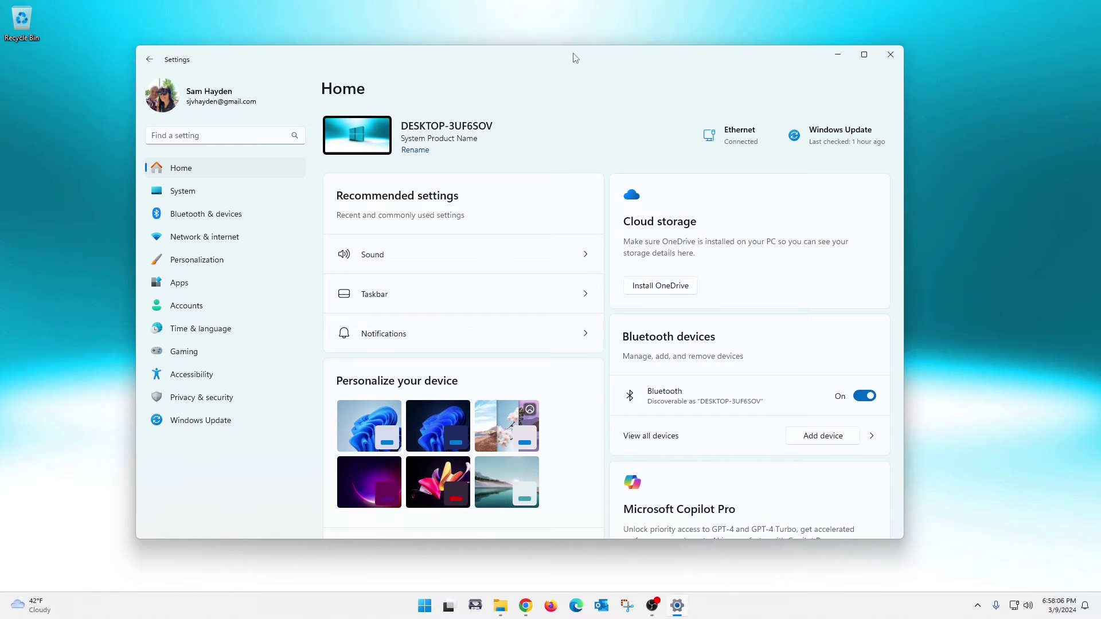
left_click(195, 405)
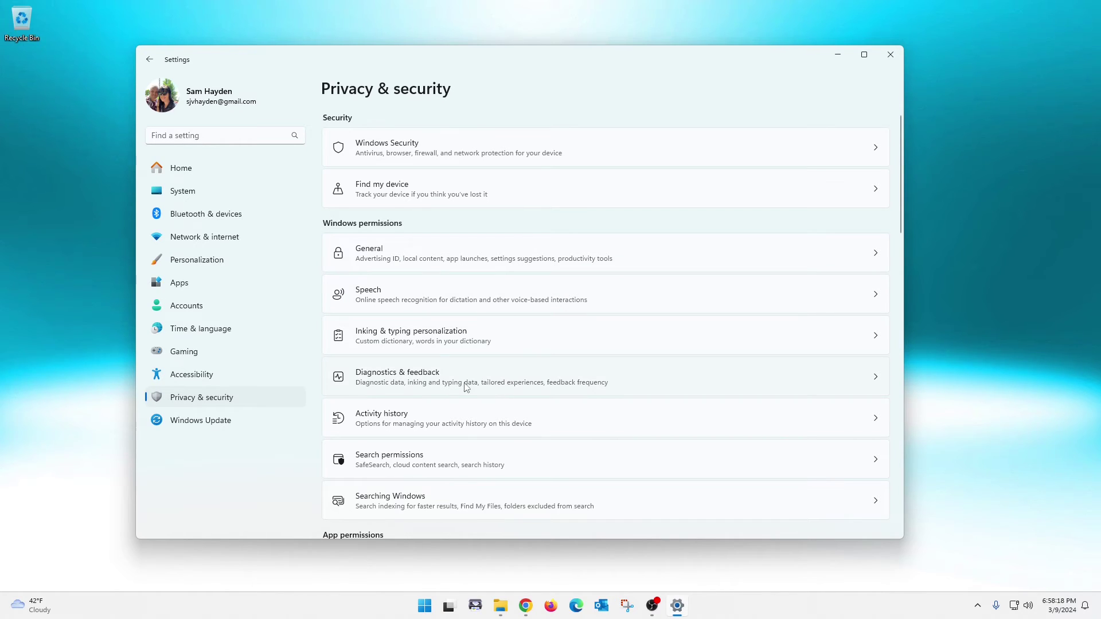
left_click(404, 383)
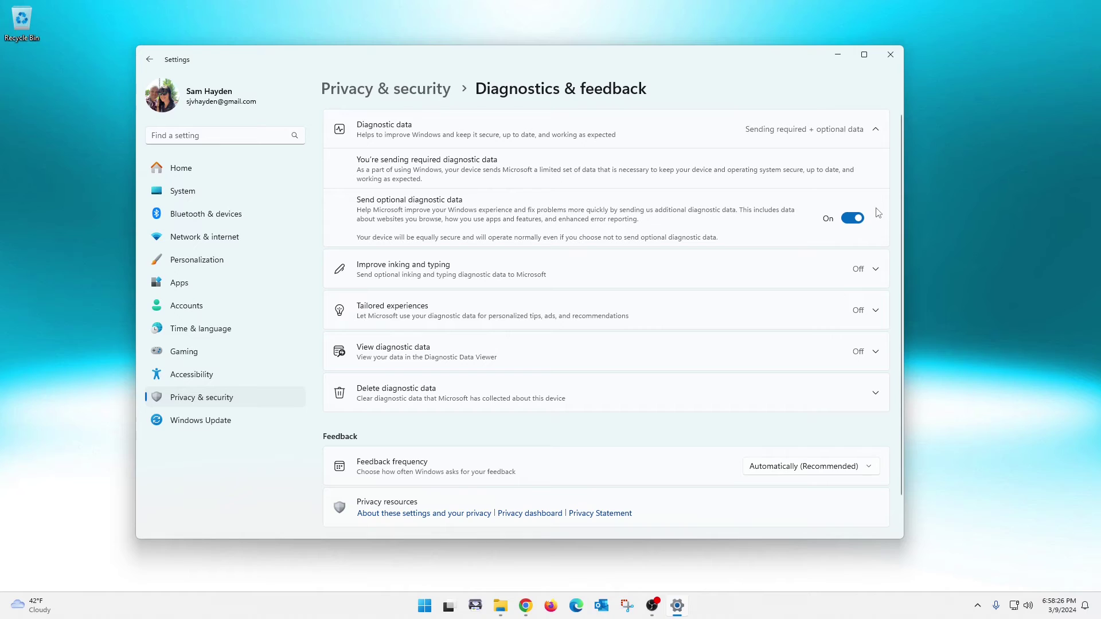
left_click(852, 221)
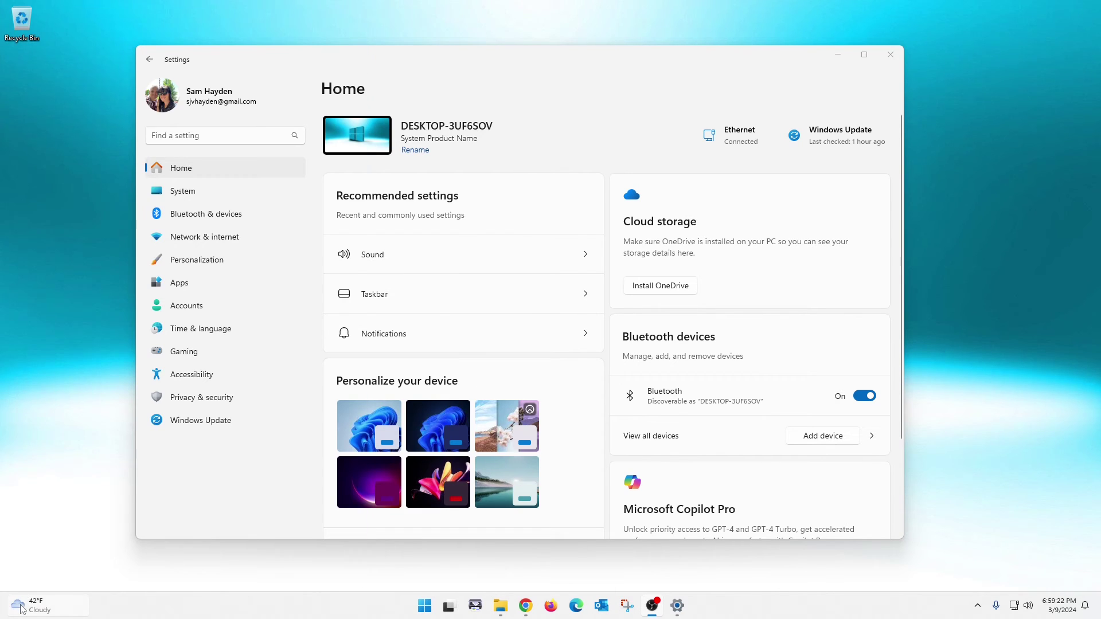
Step: Close the open widgets panel, then switch Widgets off under Personalization > Taskbar
mouse_move(22, 609)
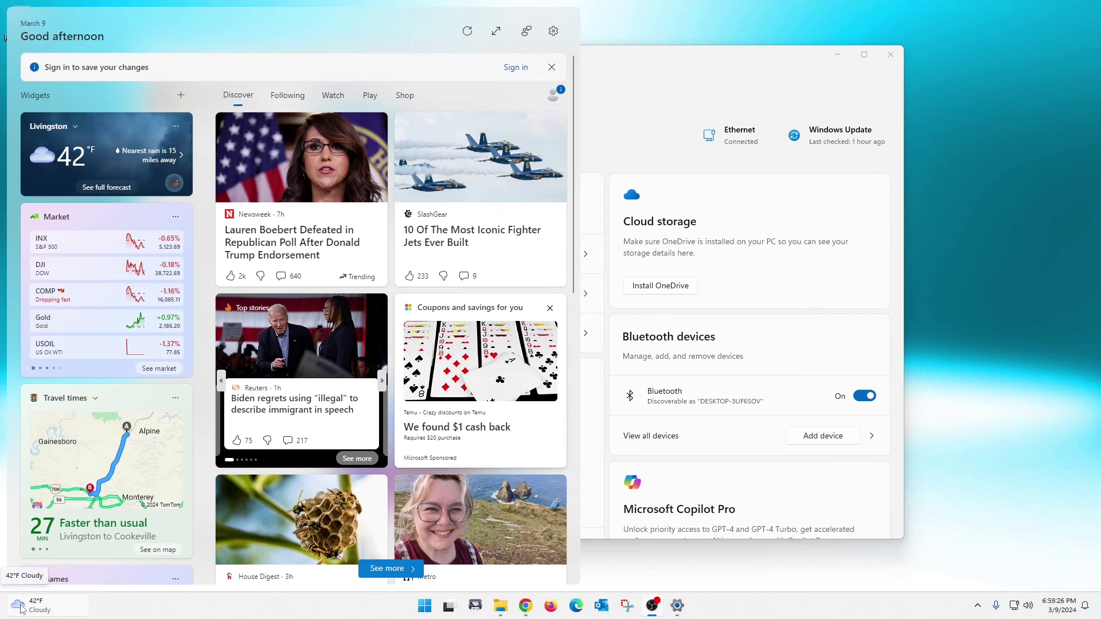
left_click(21, 611)
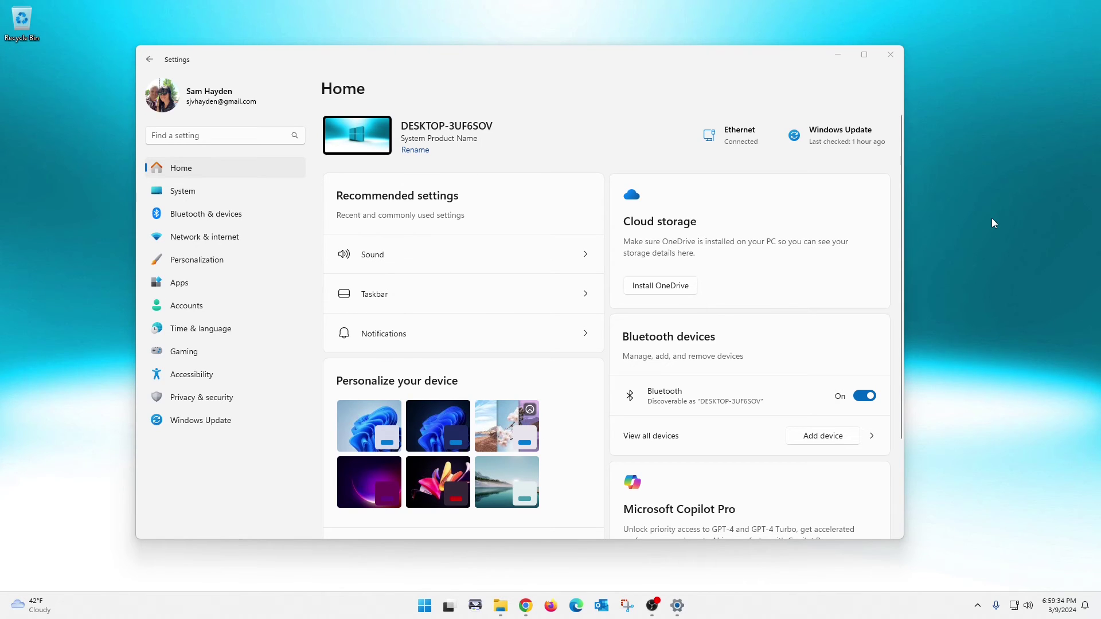
left_click_drag(586, 59, 585, 49)
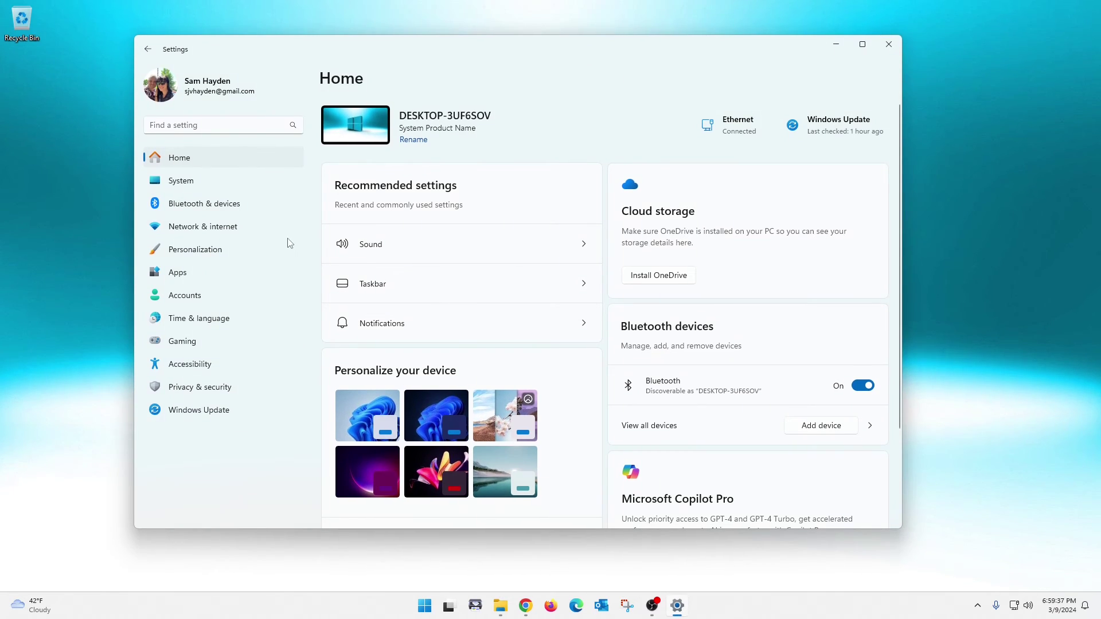
left_click(211, 254)
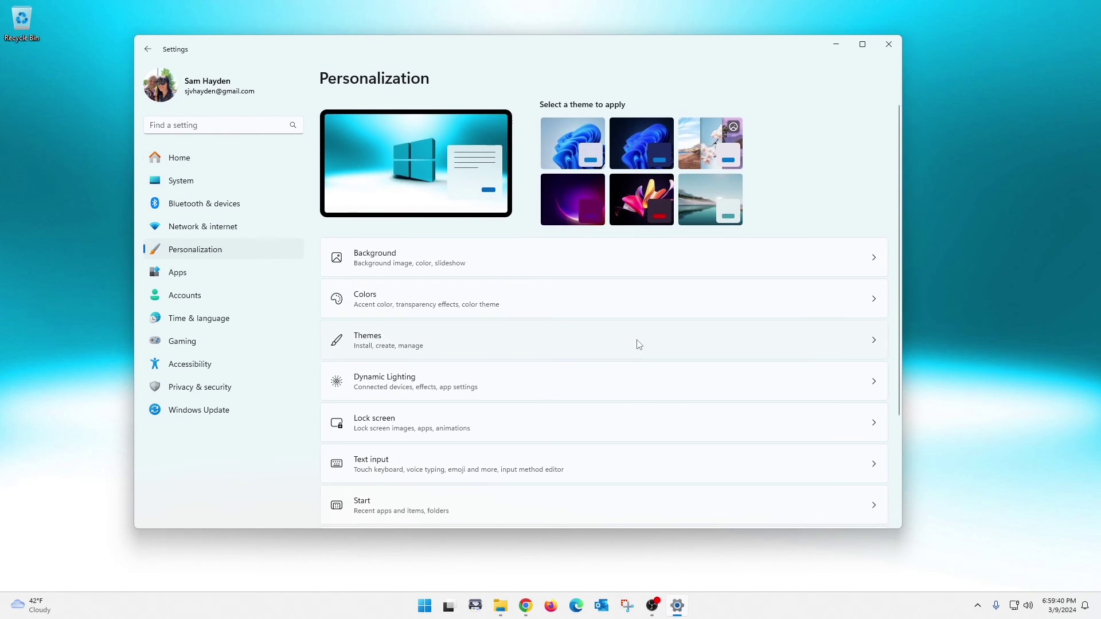
scroll(599, 370, "down", 3)
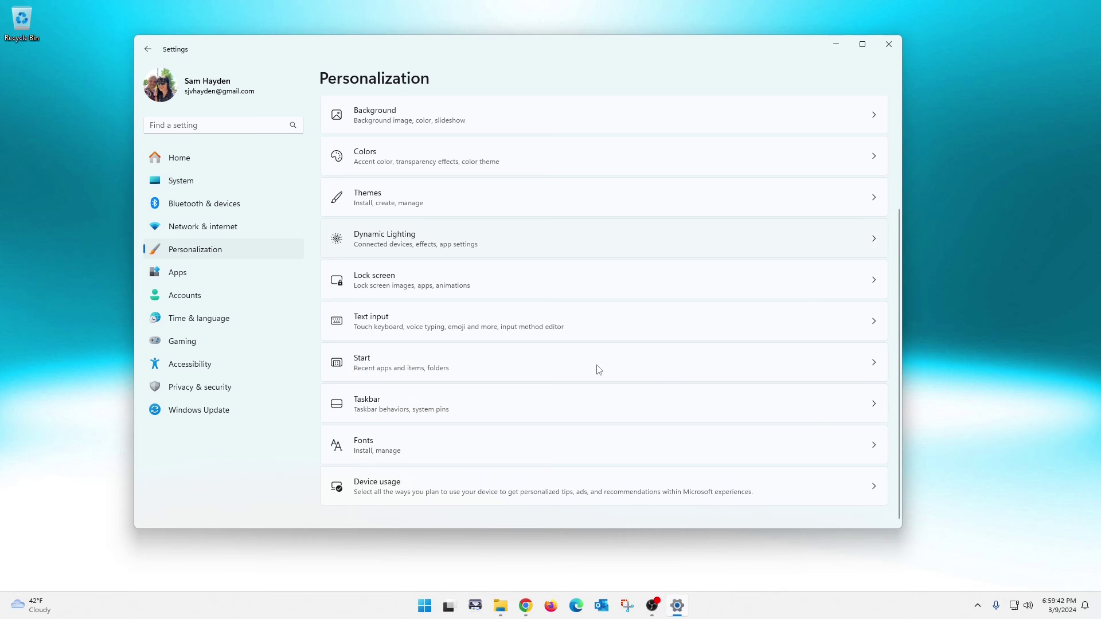
left_click(458, 414)
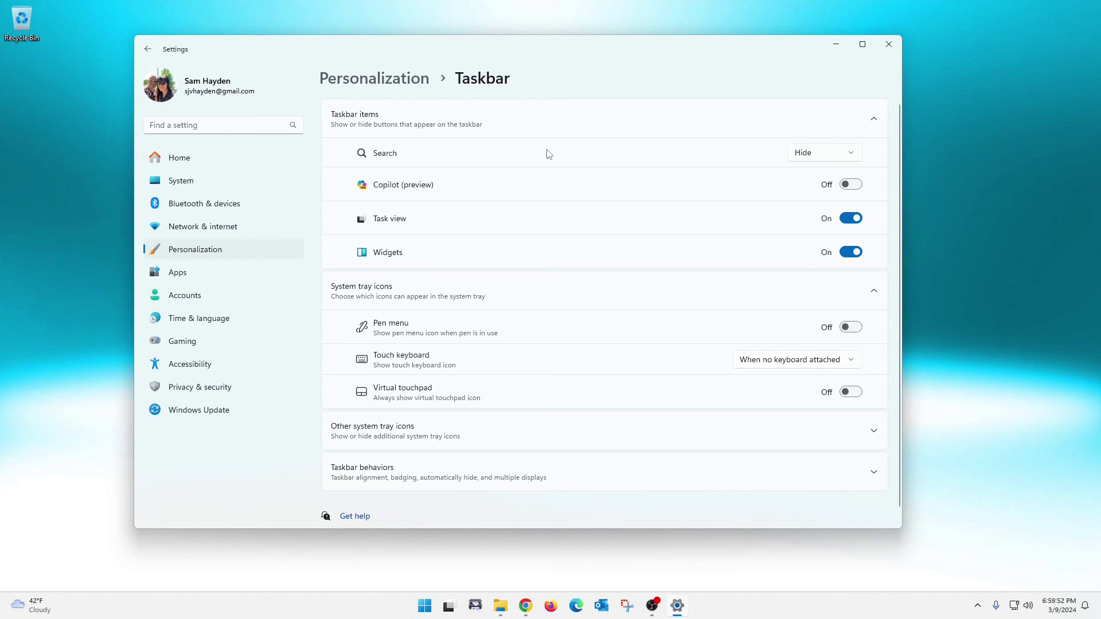
left_click(854, 257)
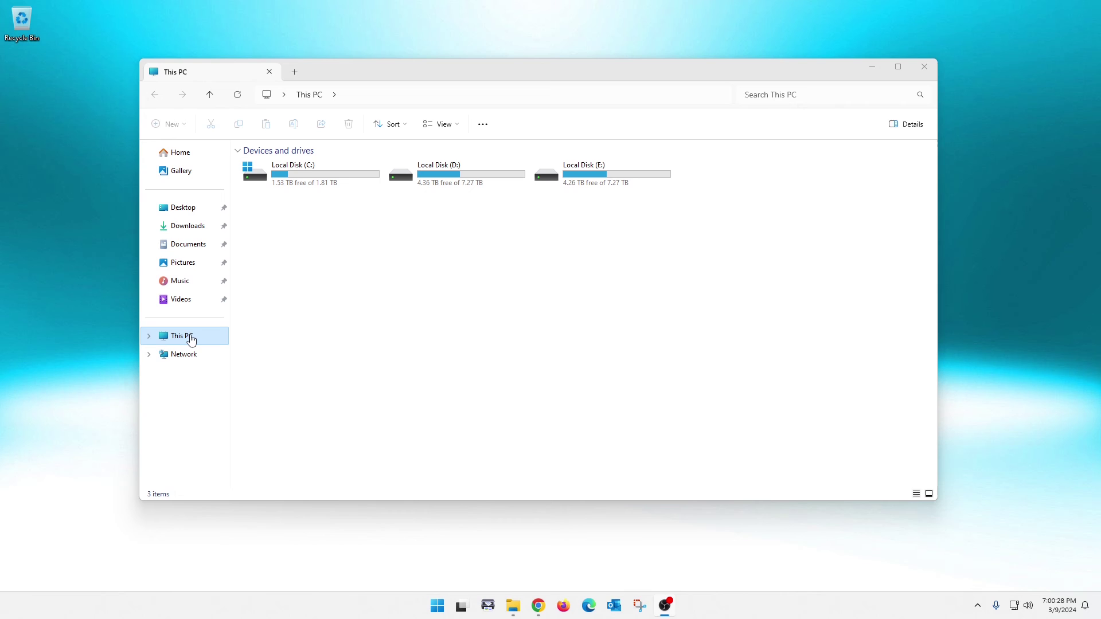
Step: Rename This PC in the navigation pane to 'My Computer' and open it to show the new name
left_click(184, 340)
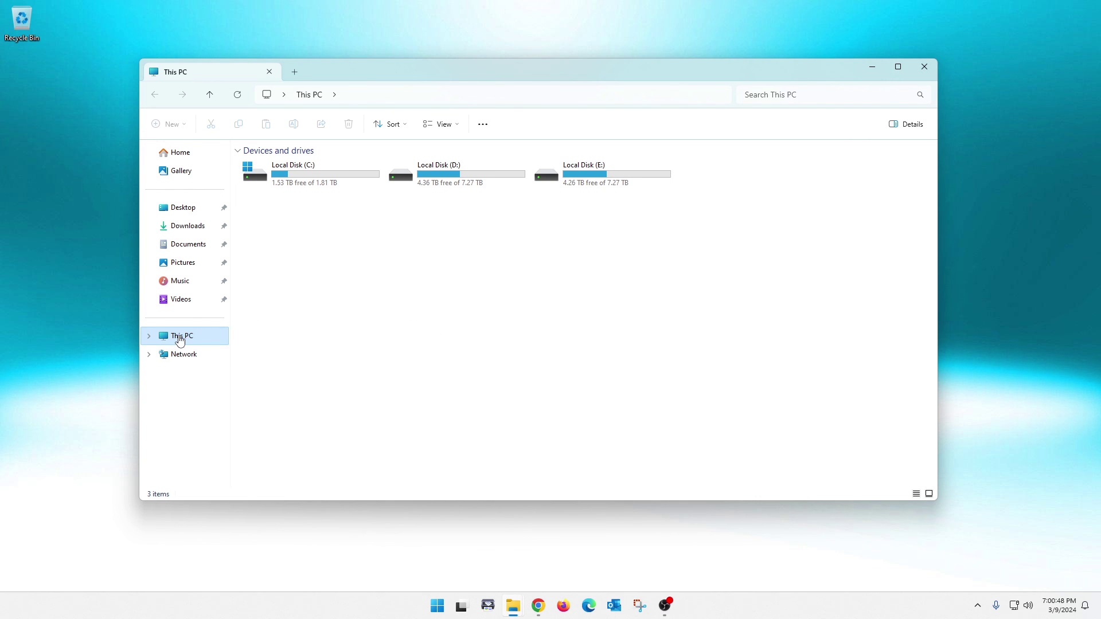
right_click(179, 339)
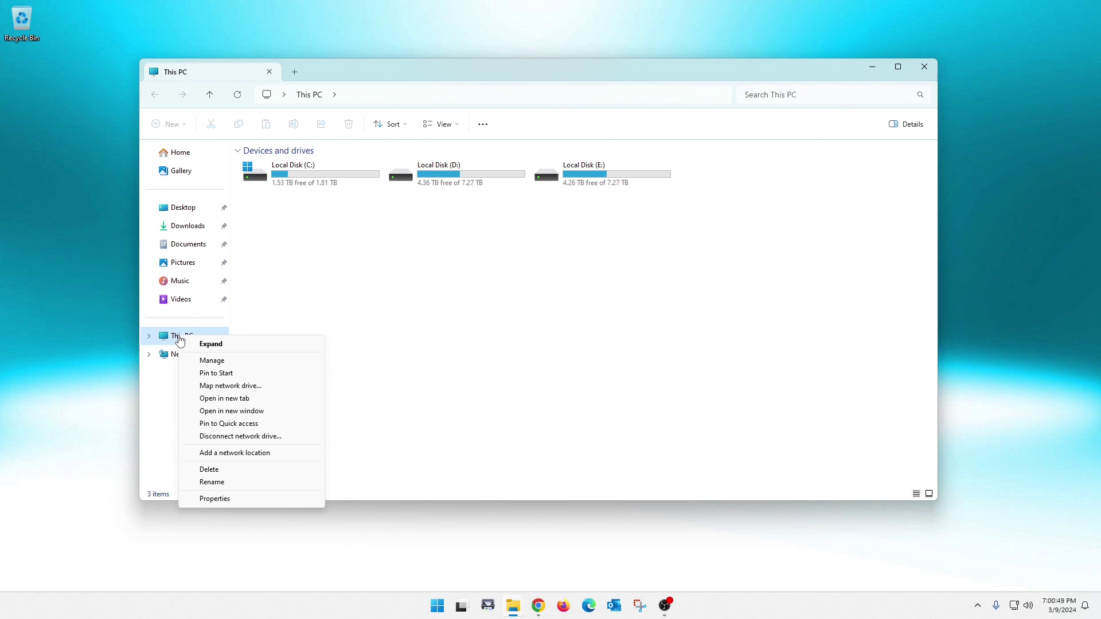
left_click(212, 482)
type("M")
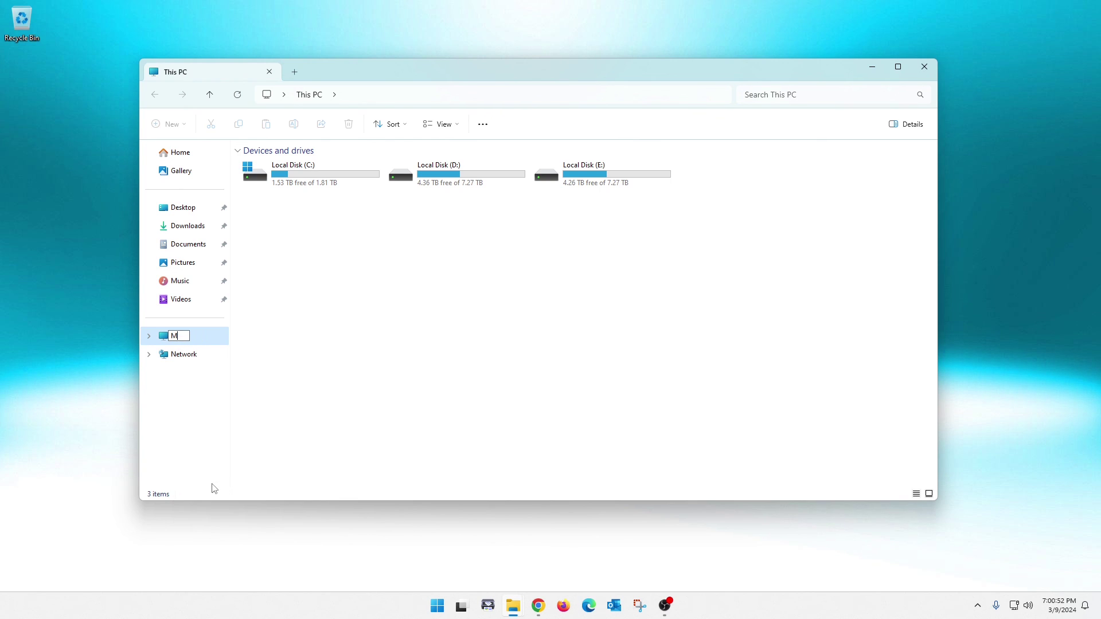
type("y Compuyter")
key("Delete")
key("Return")
left_click(189, 337)
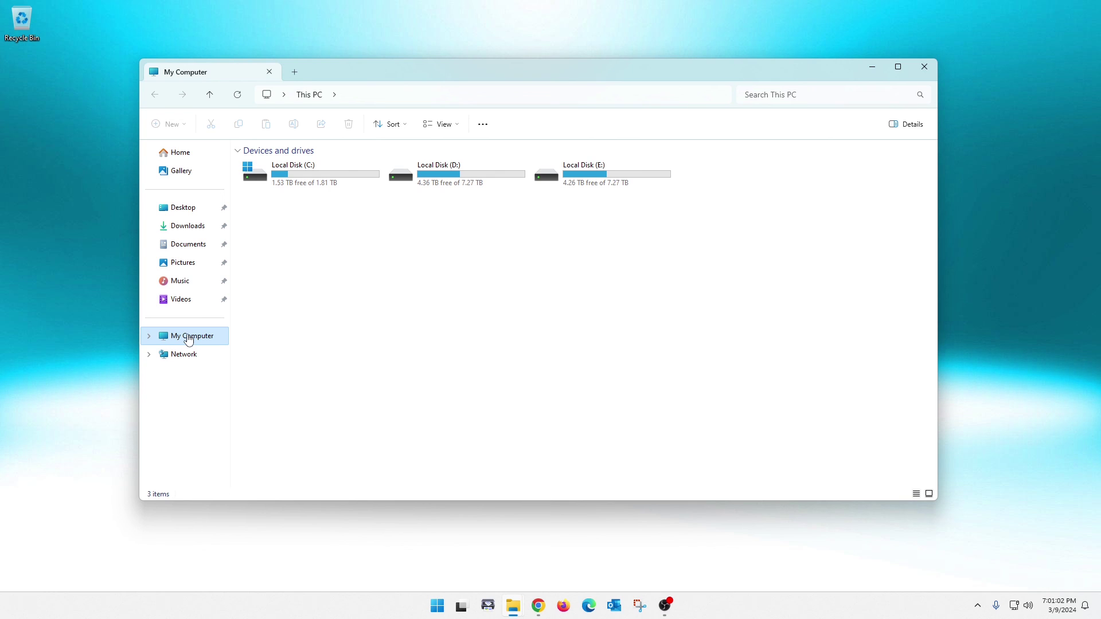